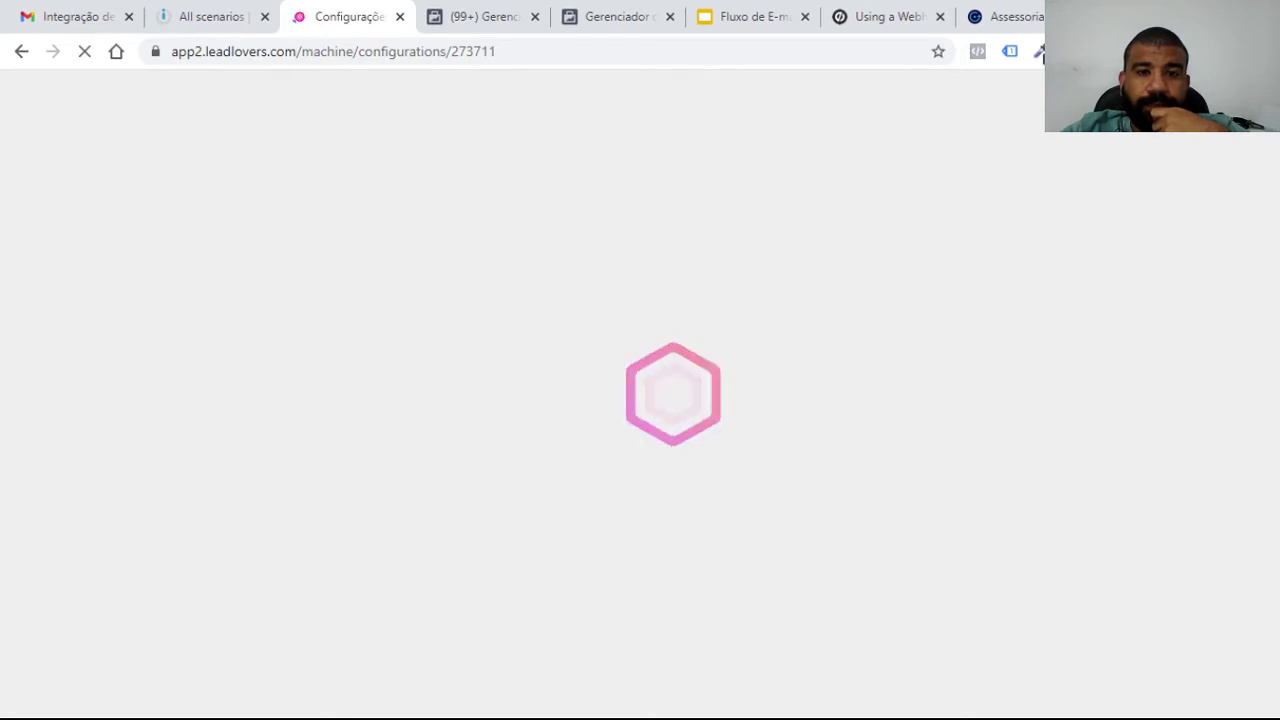
Activate the machine's conditional trigger (Gatilho Condicional) in its configurations and save the setting
scroll(255, 368, "down", 2)
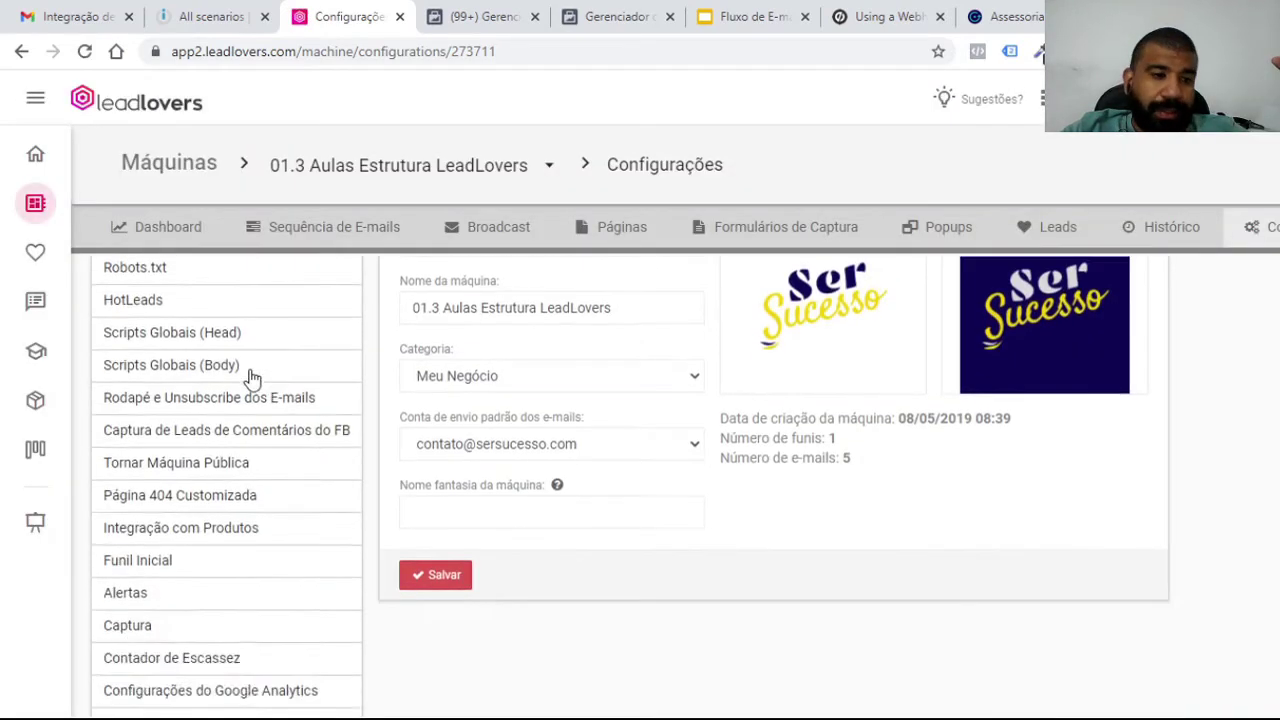
scroll(250, 380, "down", 2)
scroll(243, 390, "up", 3)
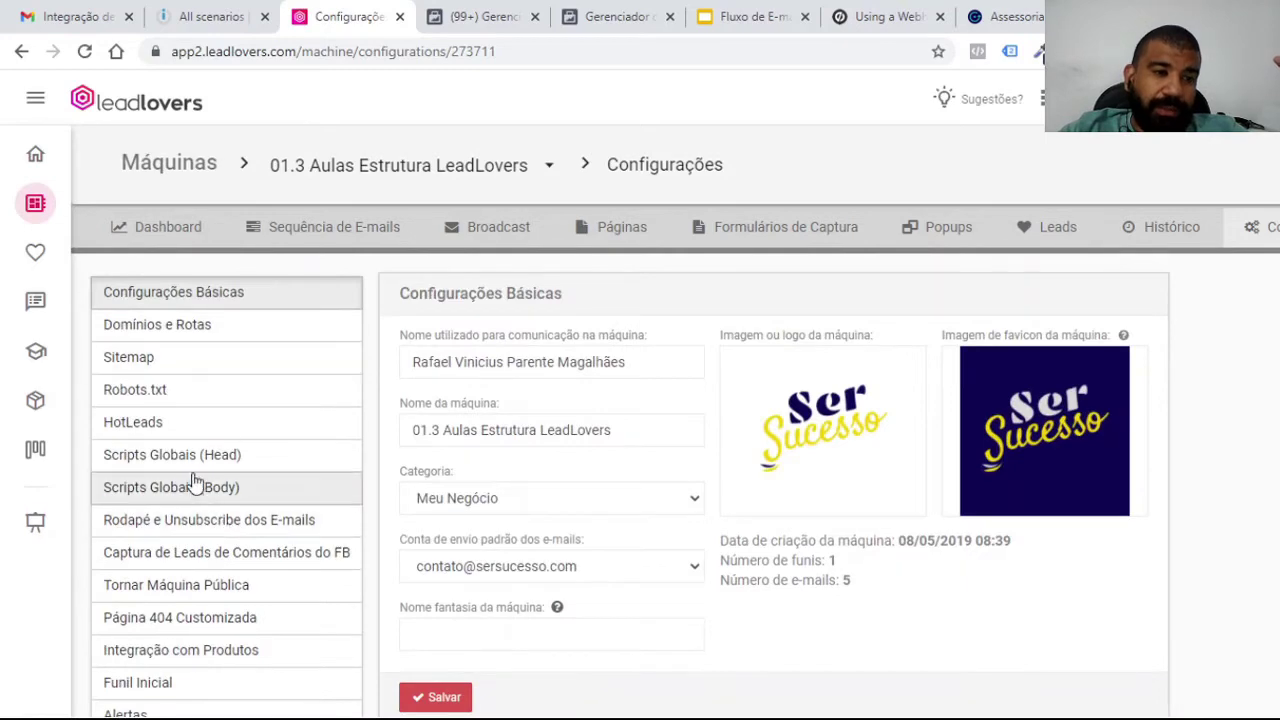
scroll(193, 480, "down", 3)
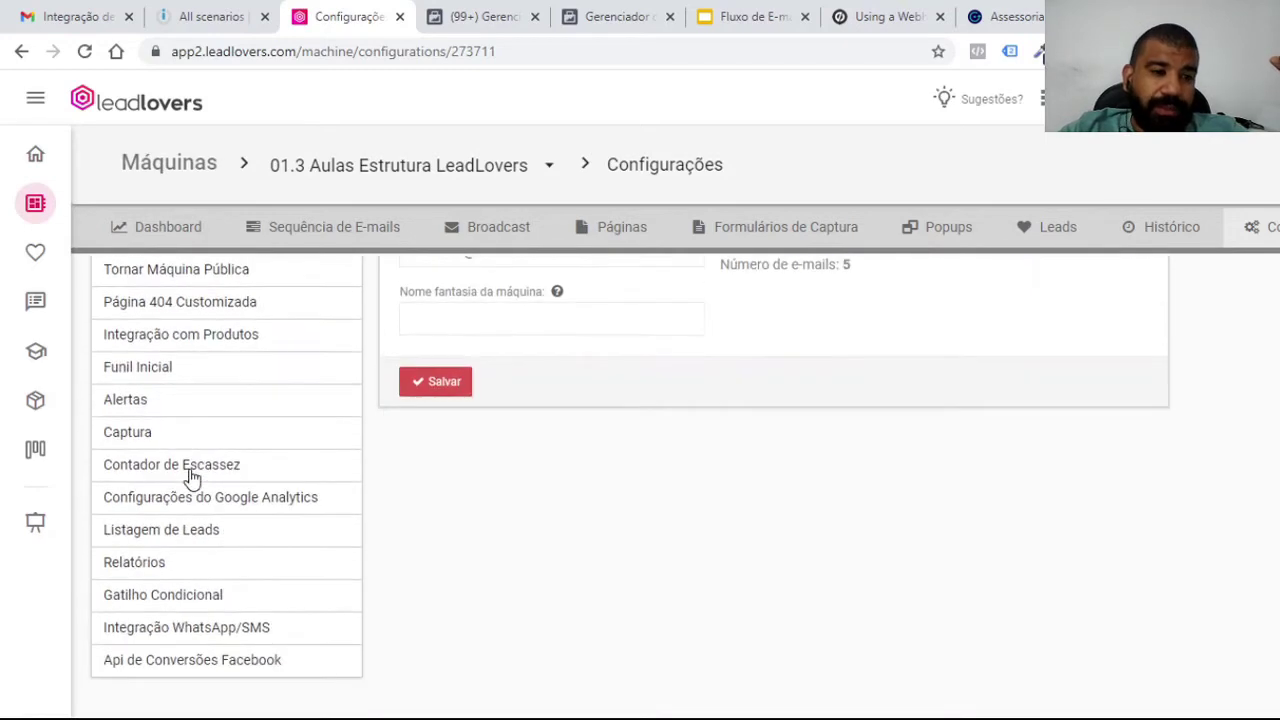
left_click(210, 600)
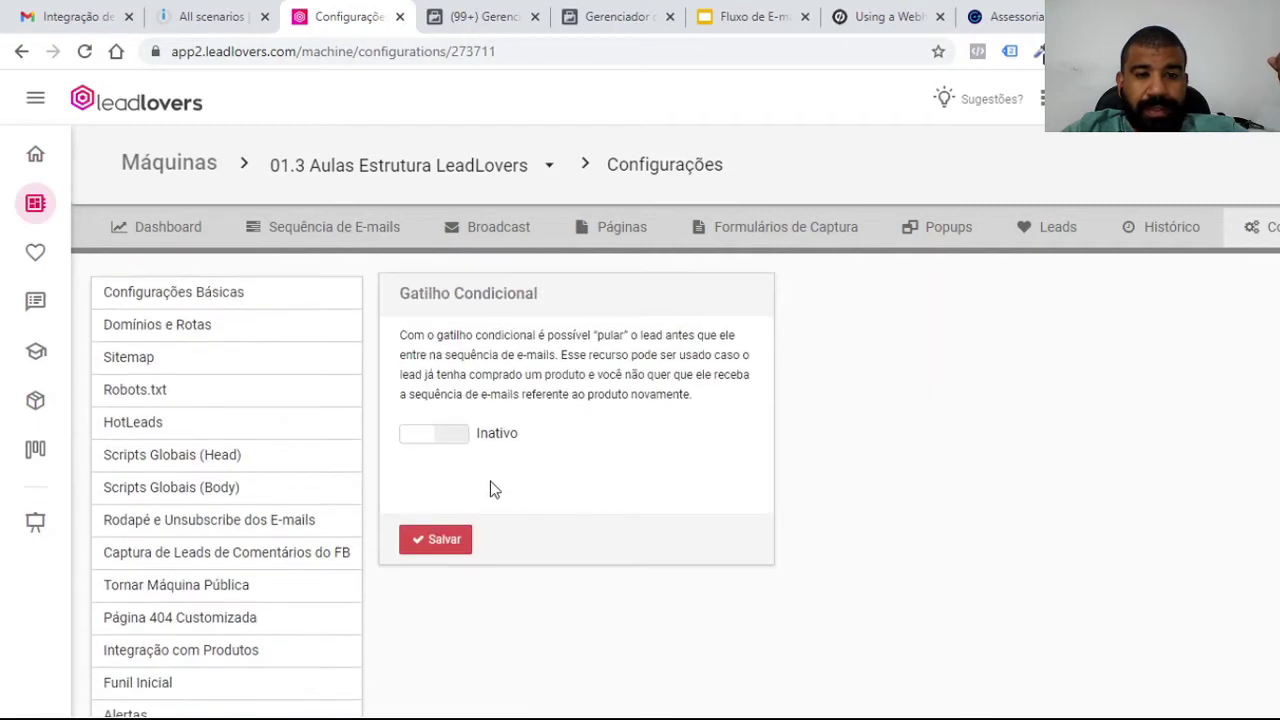
left_click(433, 440)
left_click(438, 545)
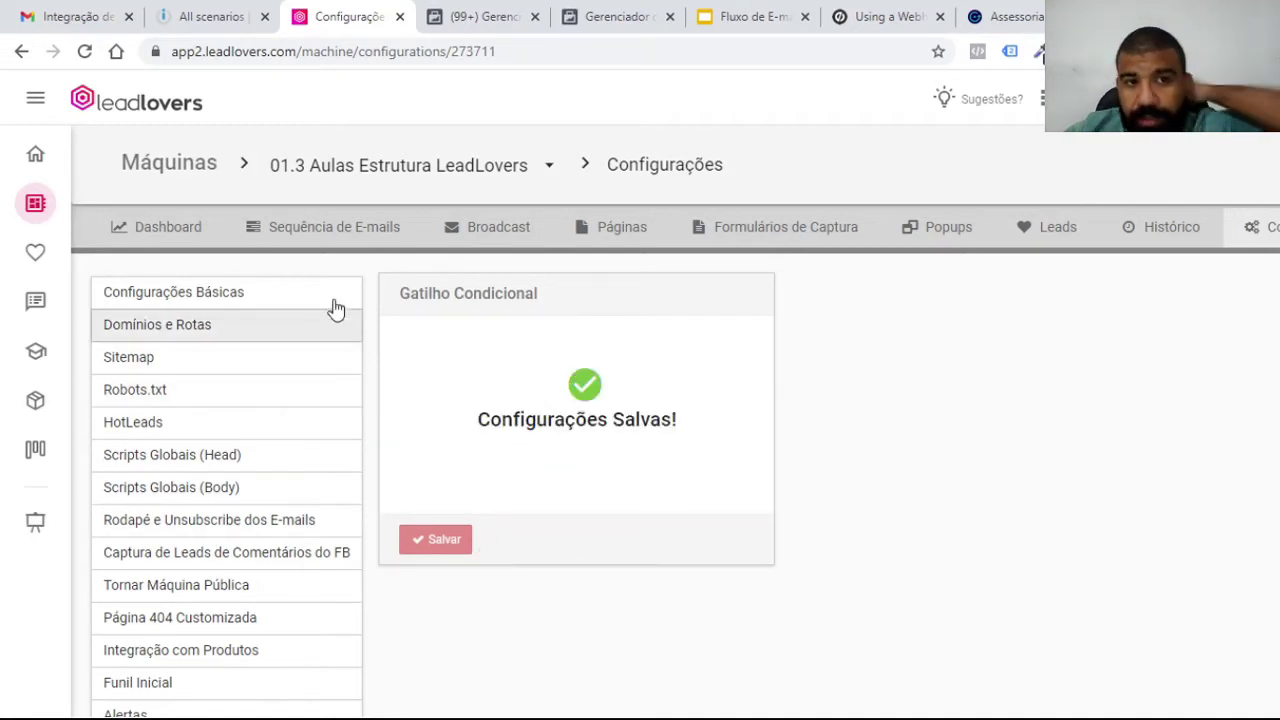
Open the trigger settings of e-mail #1 in the machine's e-mail sequence and choose the abertura event
left_click(336, 232)
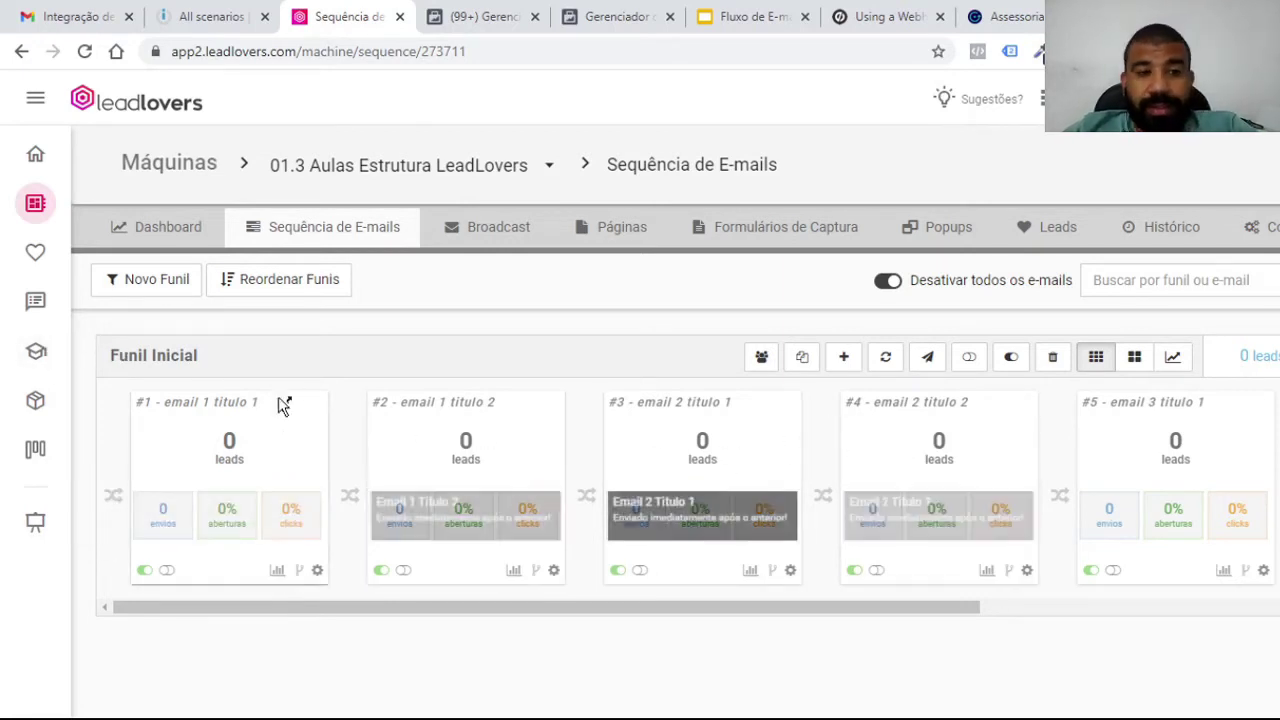
left_click(298, 572)
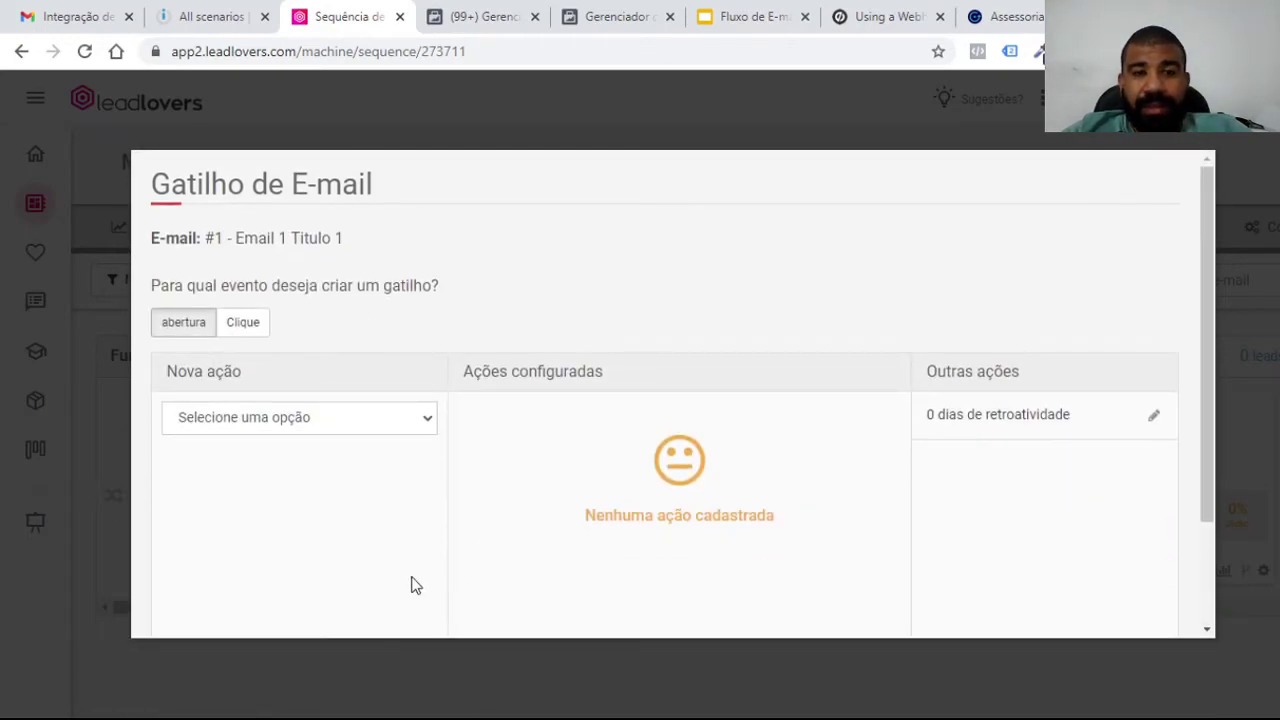
left_click(254, 335)
left_click(187, 325)
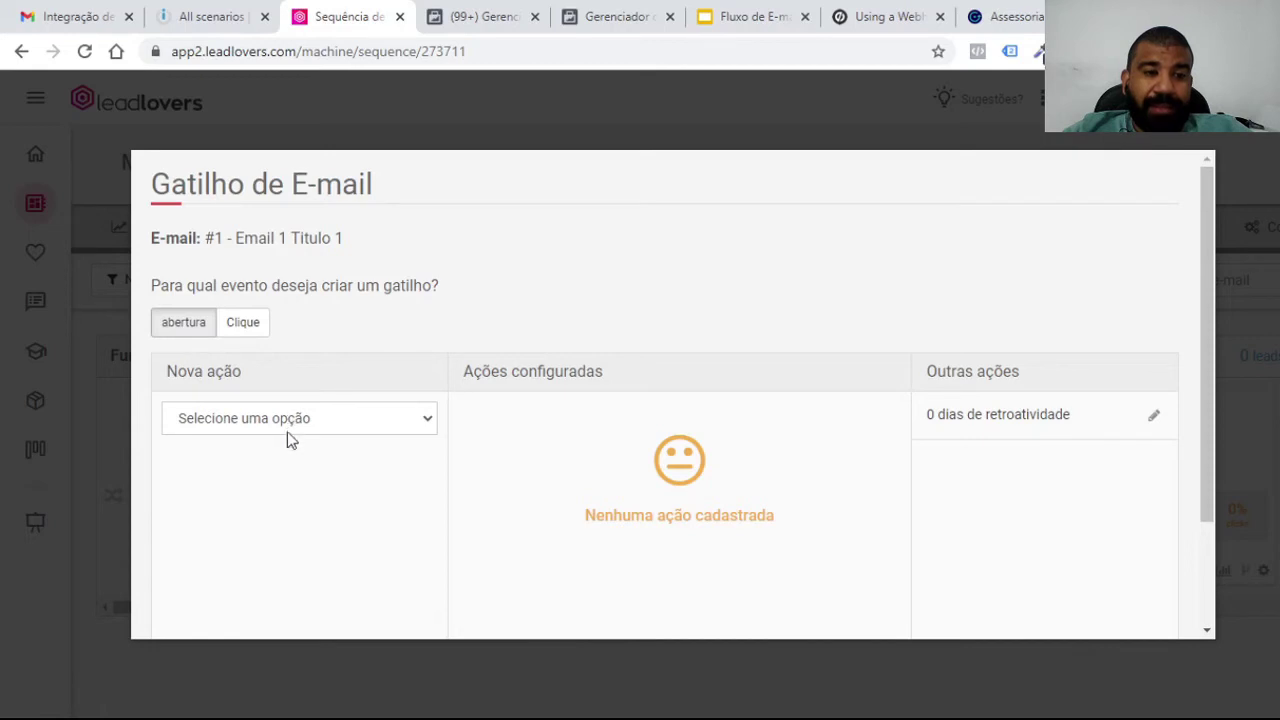
Add an Aplicar Tag action with the tag Abriu-Hangout to the opening trigger, save it and close the trigger settings
left_click(255, 535)
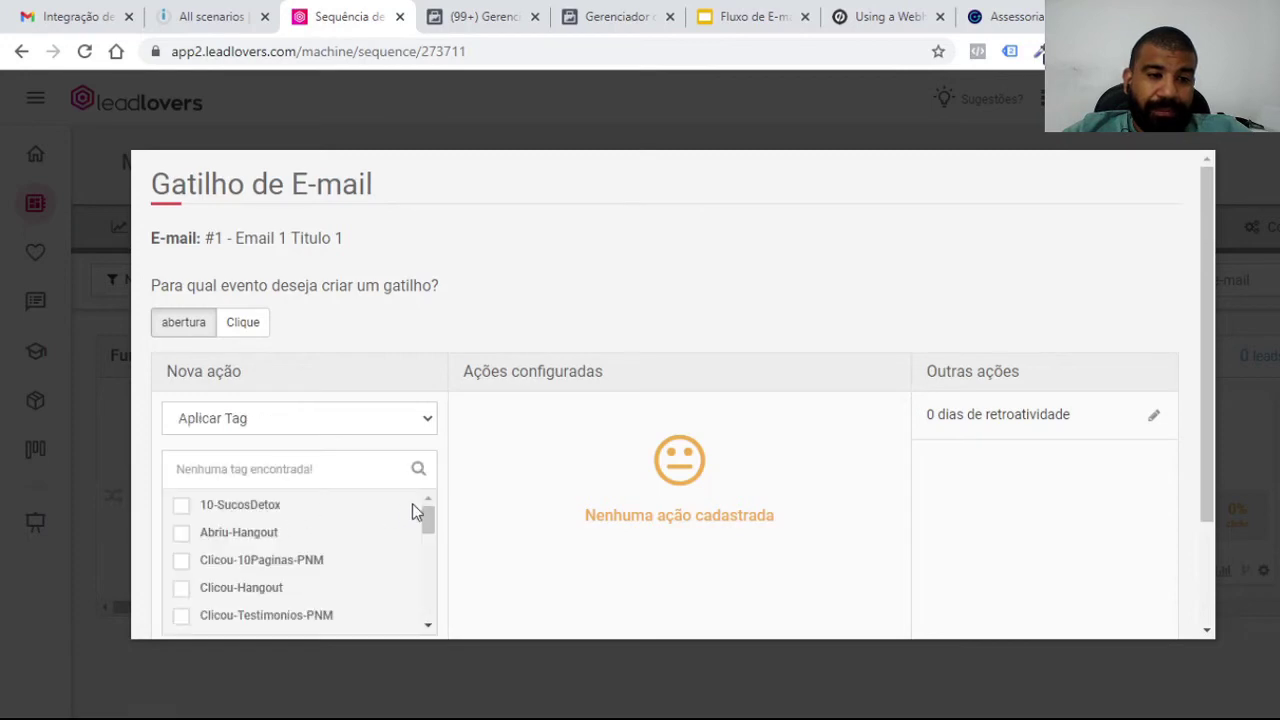
scroll(405, 505, "down", 2)
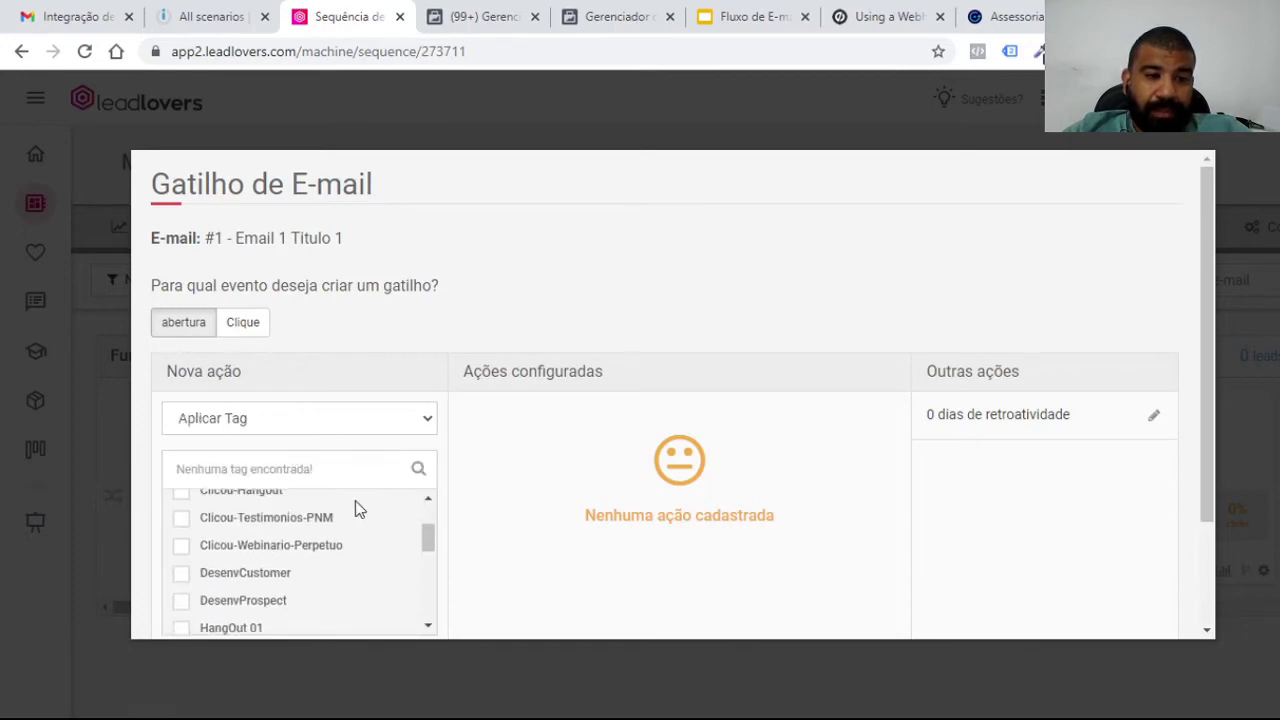
scroll(345, 515, "up", 2)
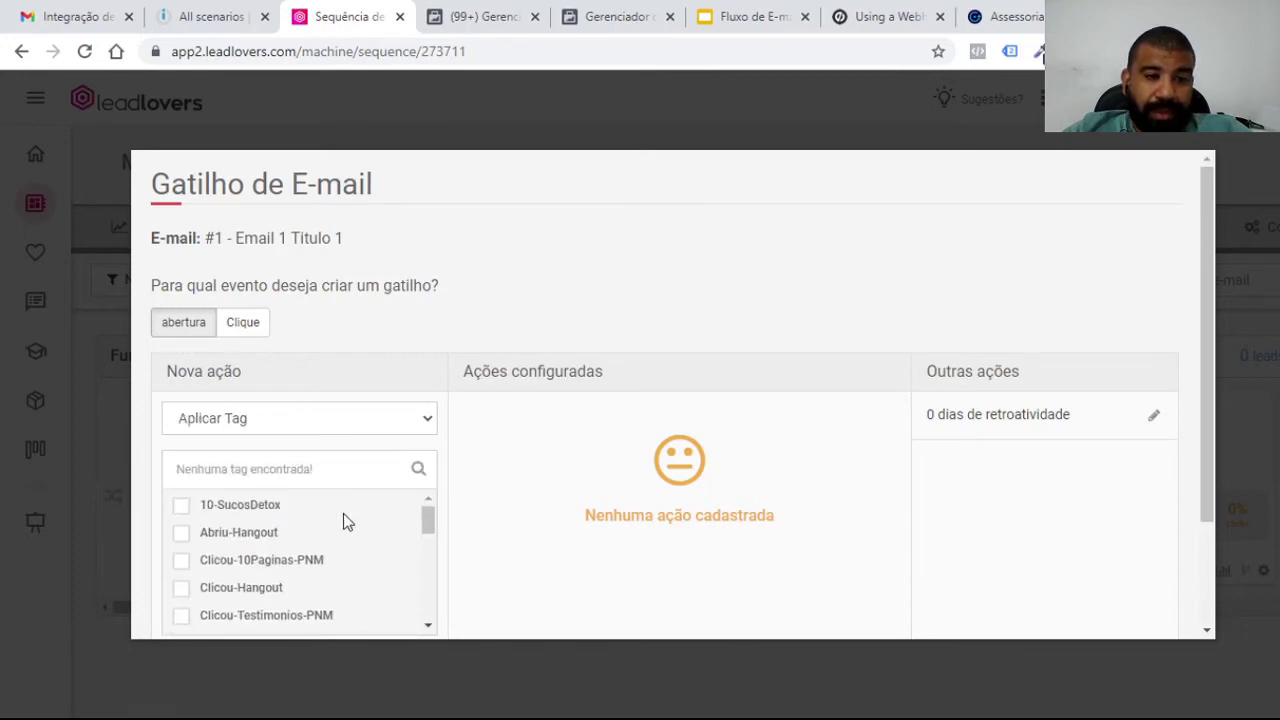
left_click(282, 466)
type("Abriu")
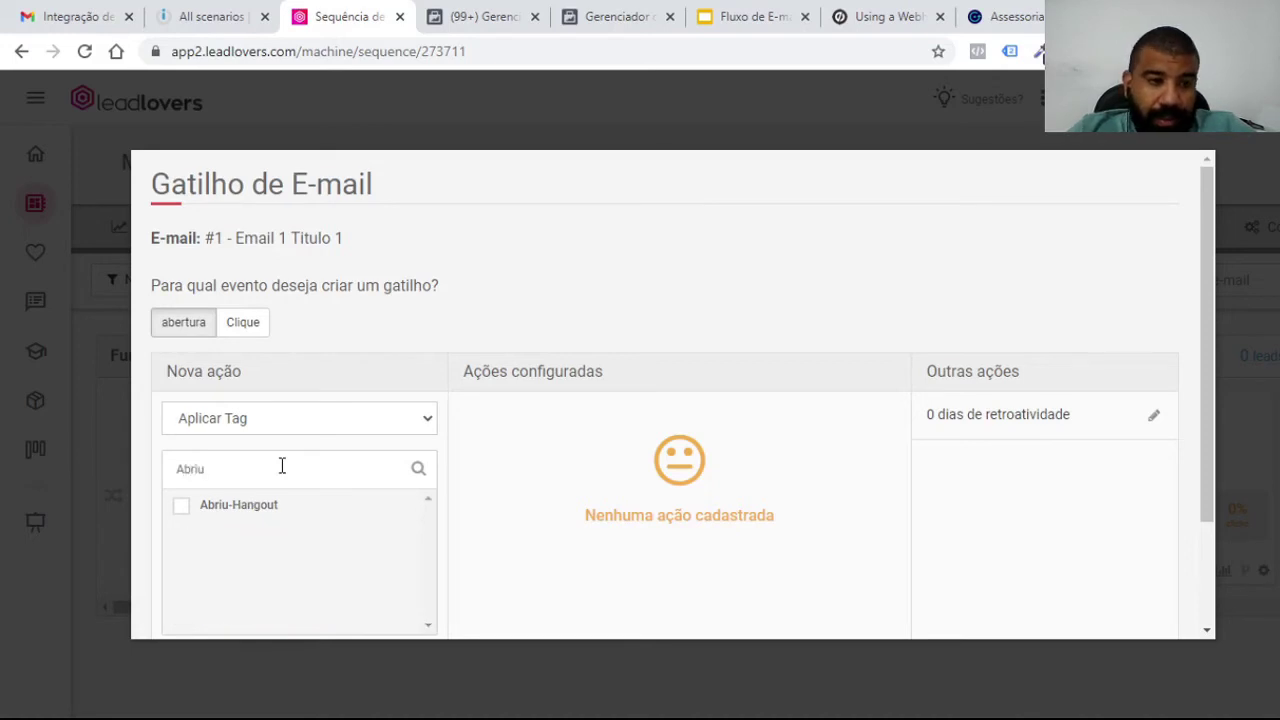
scroll(460, 545, "down", 2)
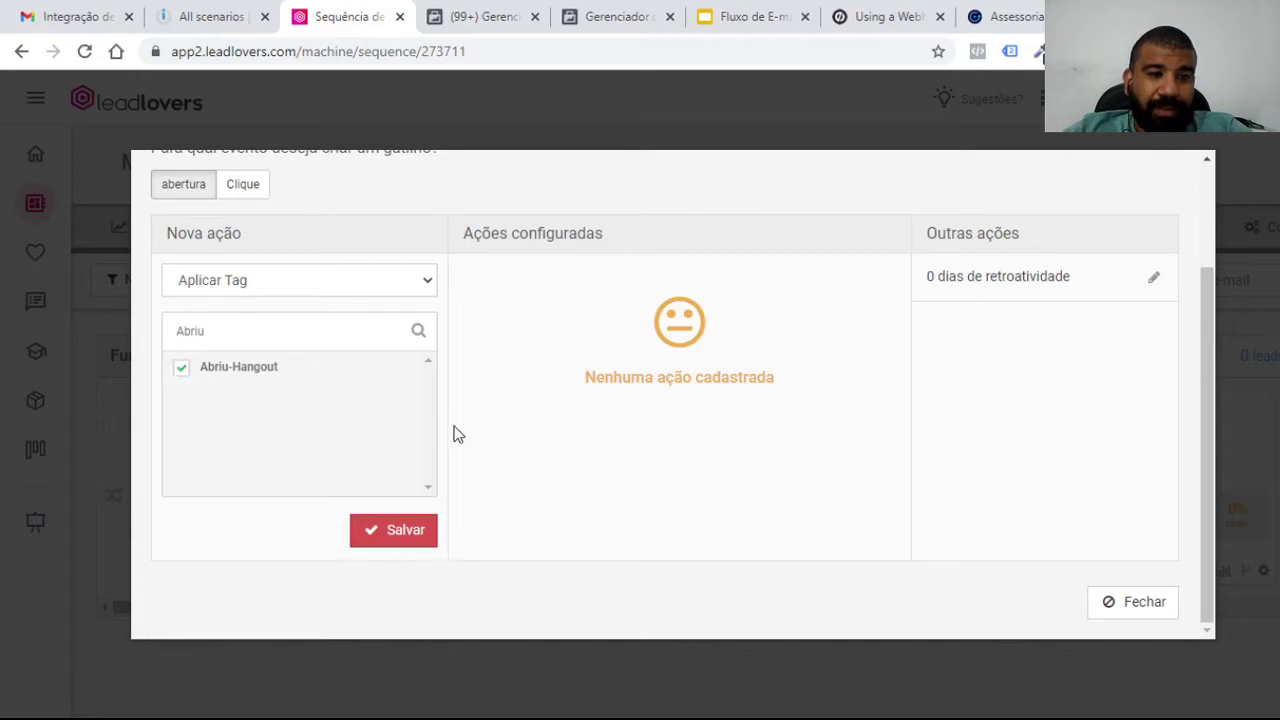
left_click(413, 530)
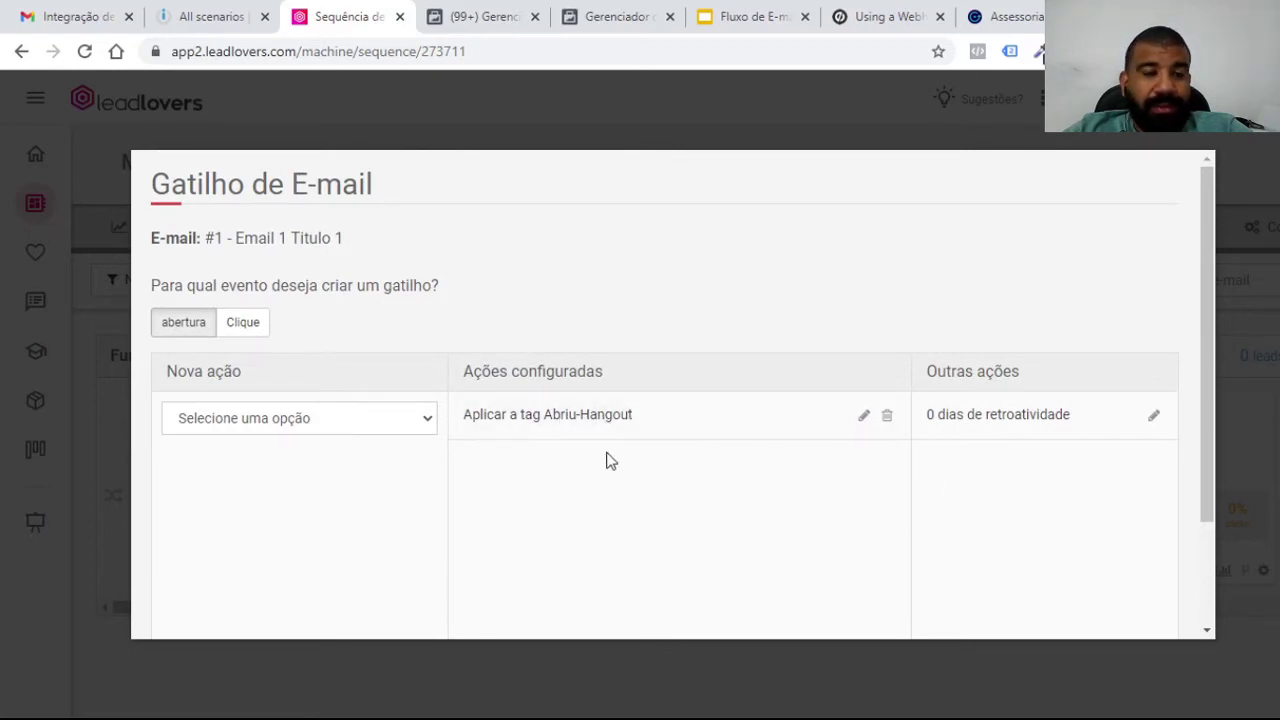
scroll(815, 437, "down", 2)
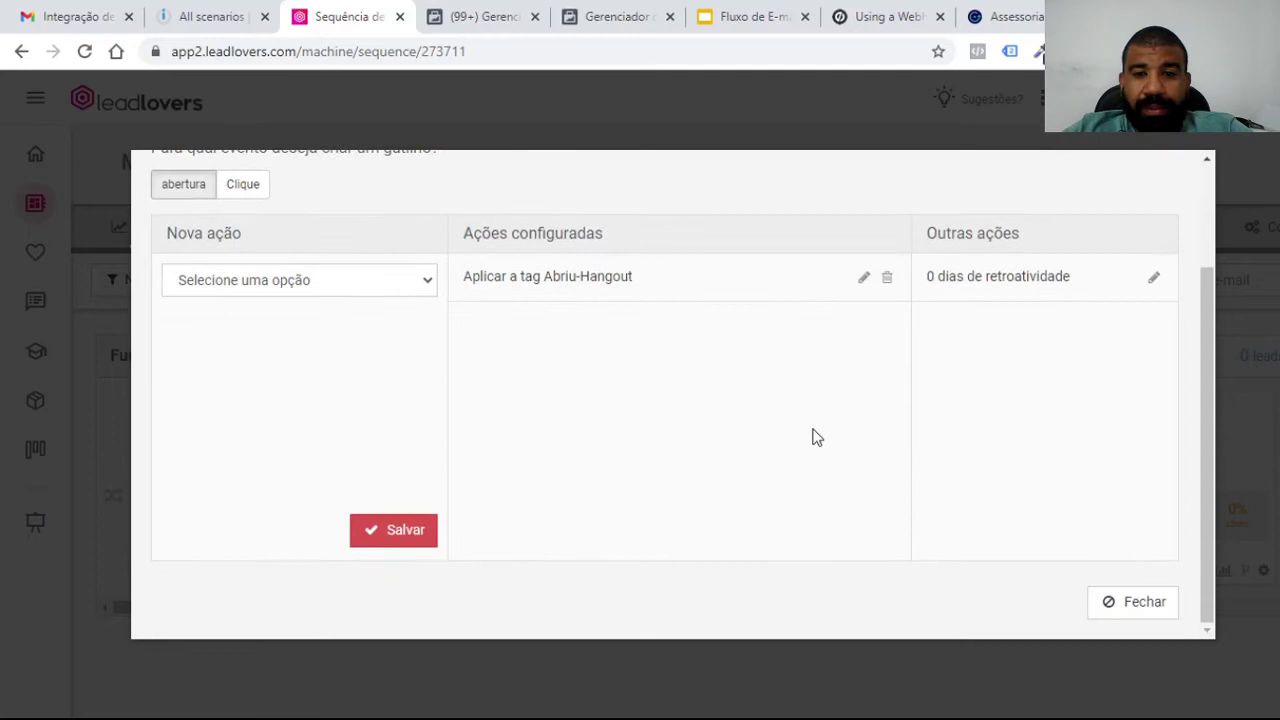
left_click(1144, 605)
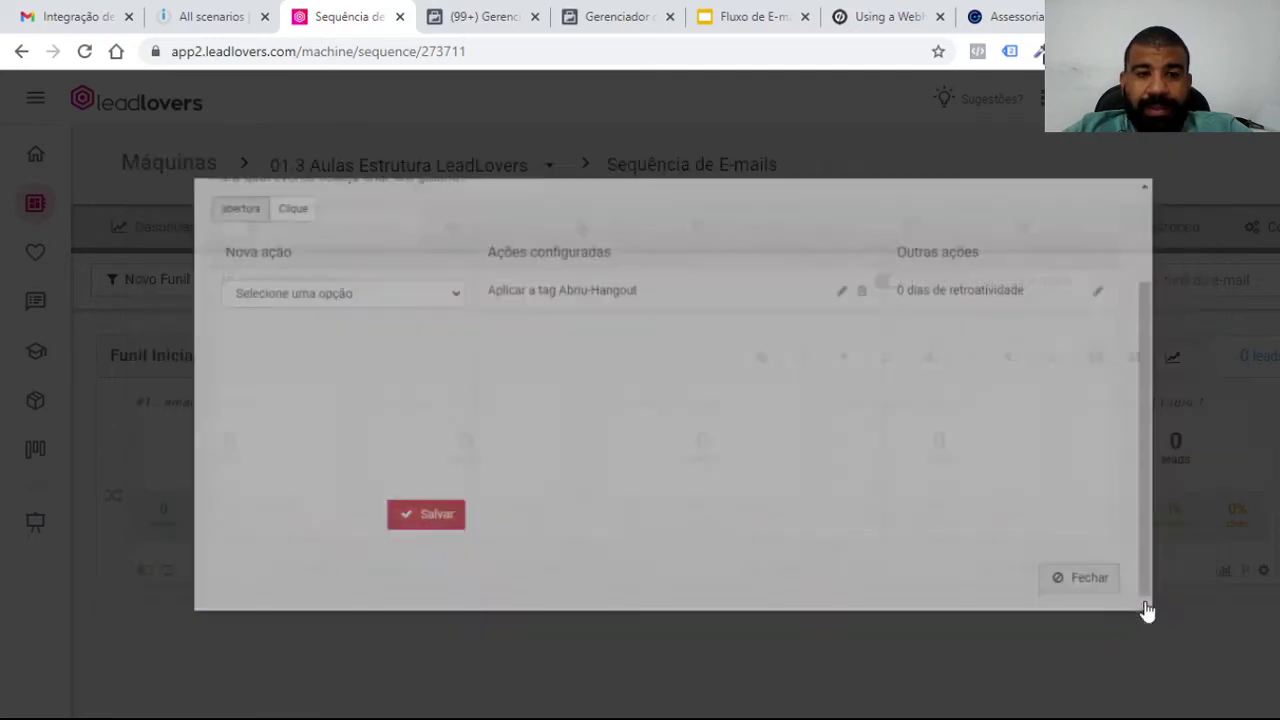
In the sending condition before e-mail #1, deselect Sacadas and select Abriu-Hangout under Leads com tags
mouse_move(300, 579)
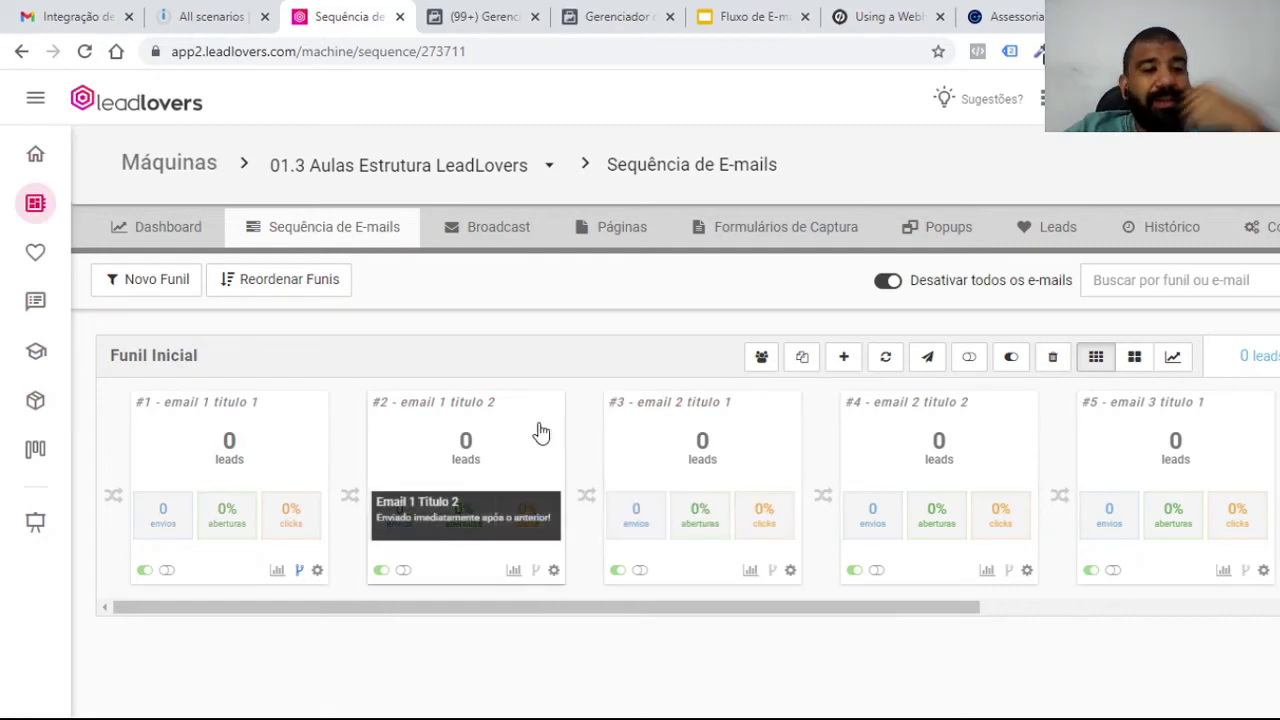
left_click(115, 498)
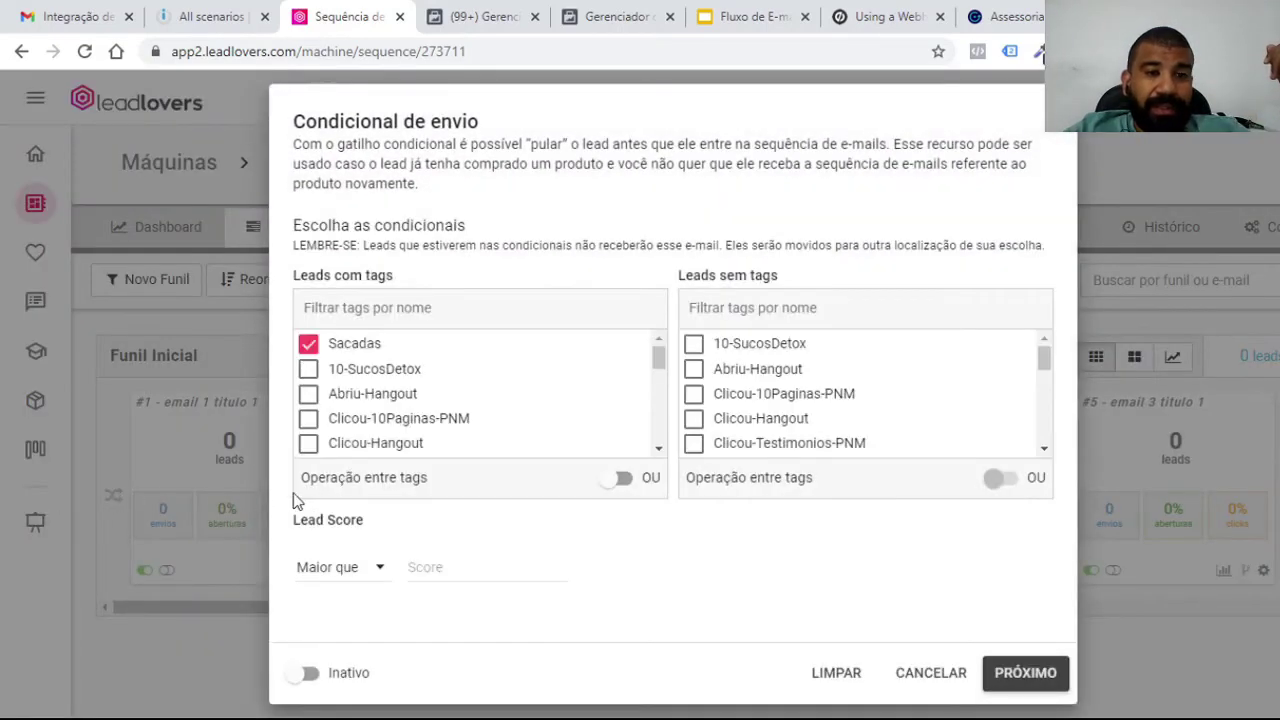
left_click(308, 345)
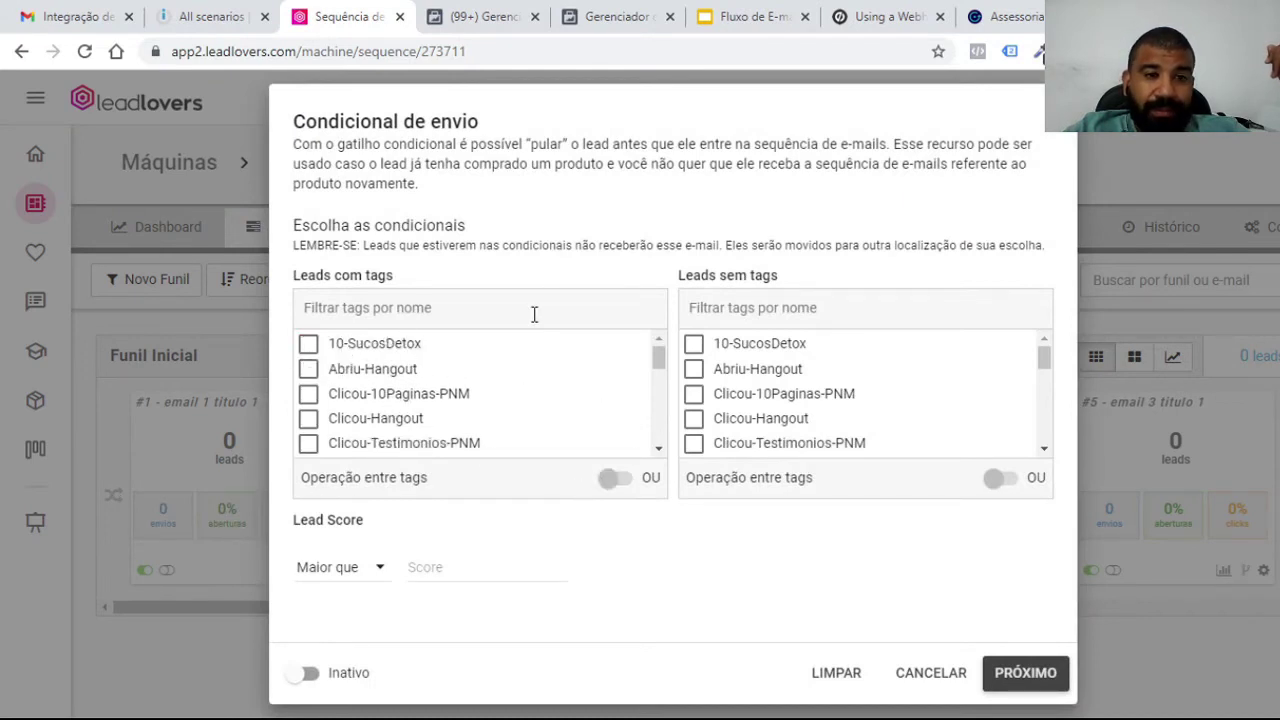
left_click(308, 369)
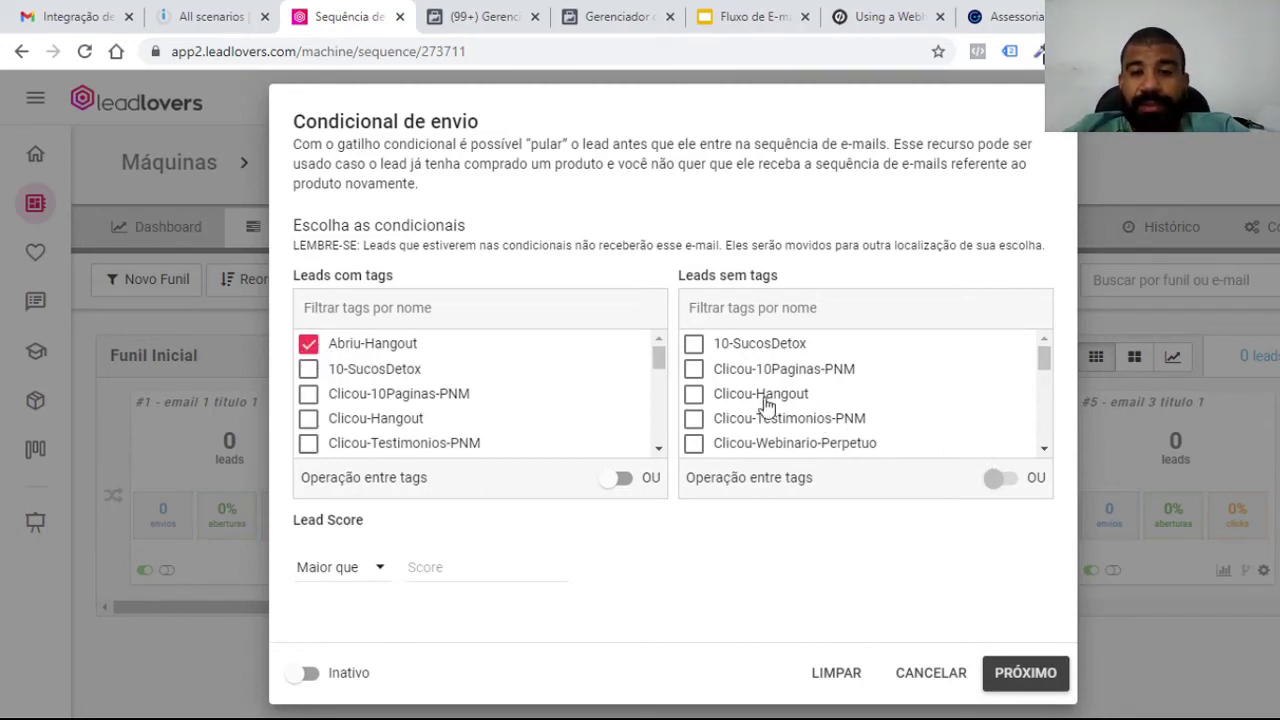
Try the tag Clicou-10Paginas-PNM under Leads sem tags and deselect it again
left_click(694, 371)
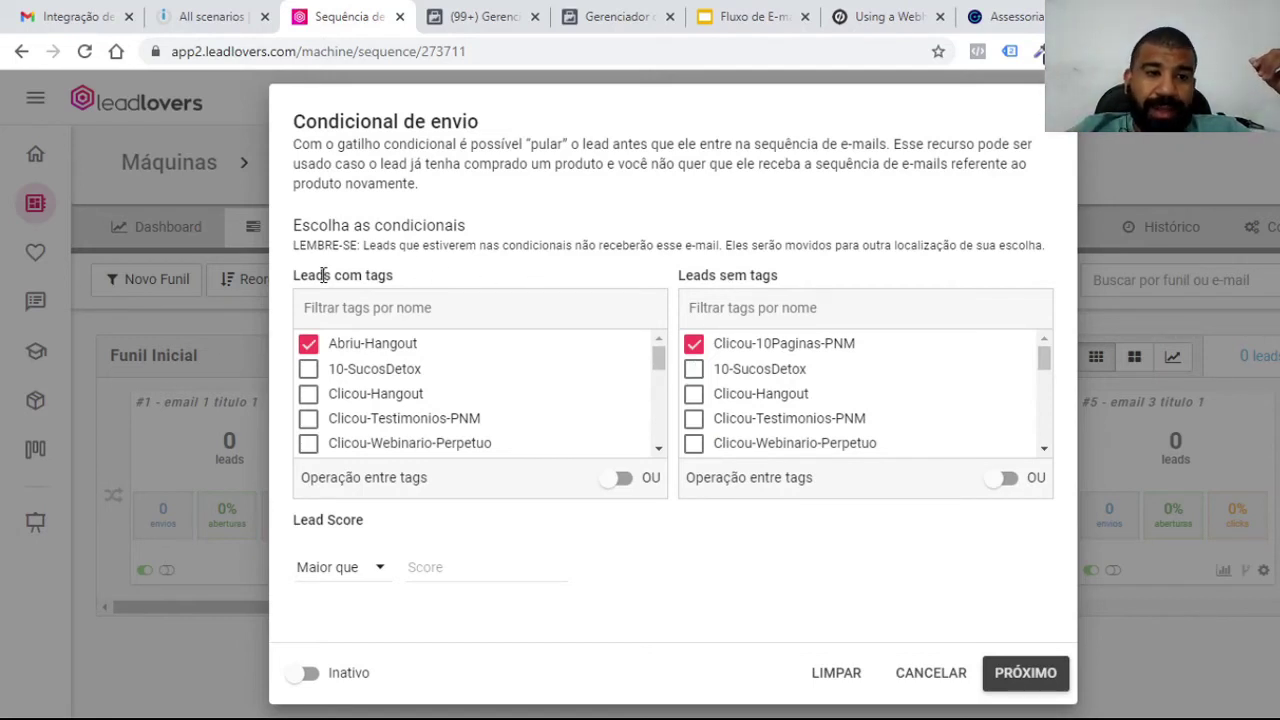
left_click_drag(325, 278, 563, 281)
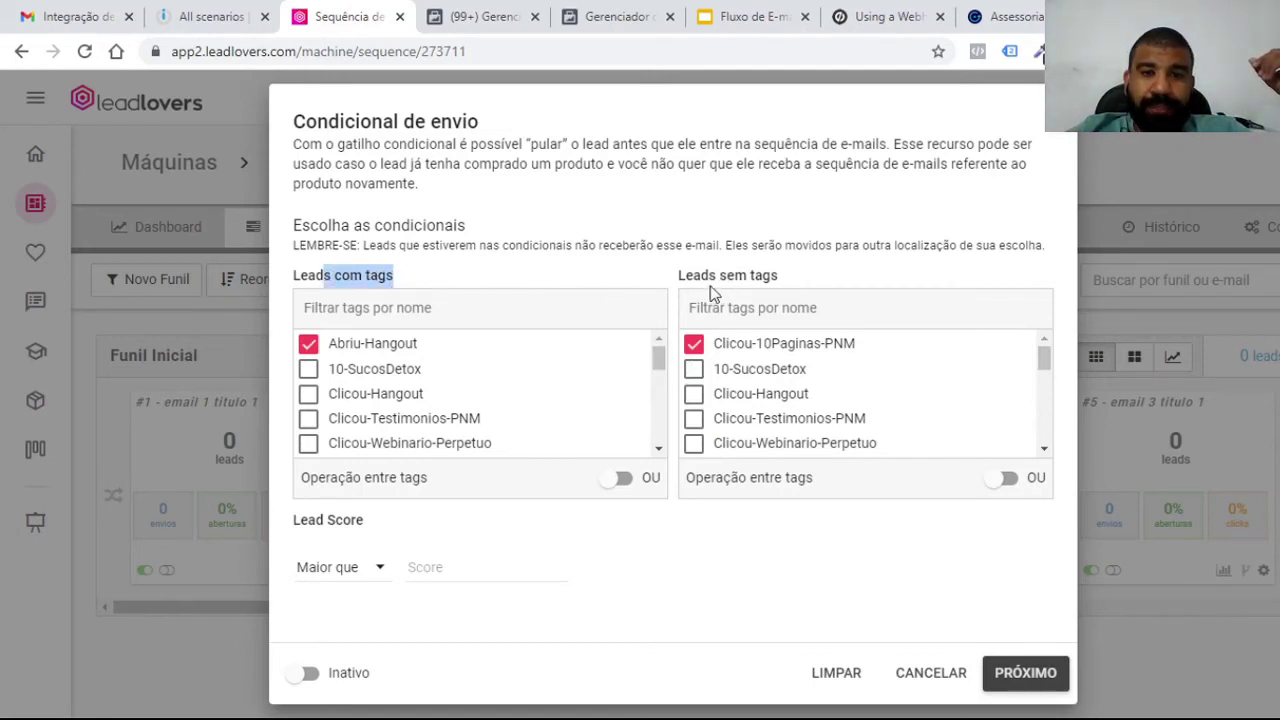
left_click_drag(692, 277, 790, 286)
left_click(834, 279)
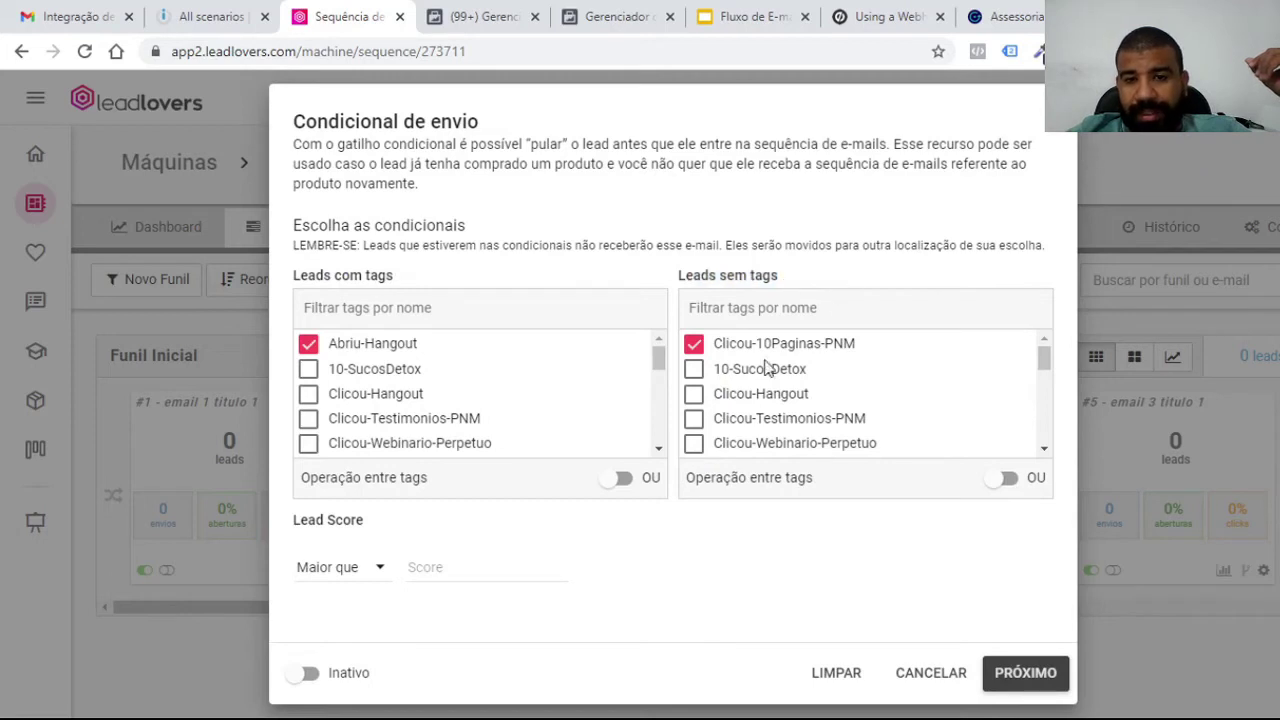
left_click(693, 344)
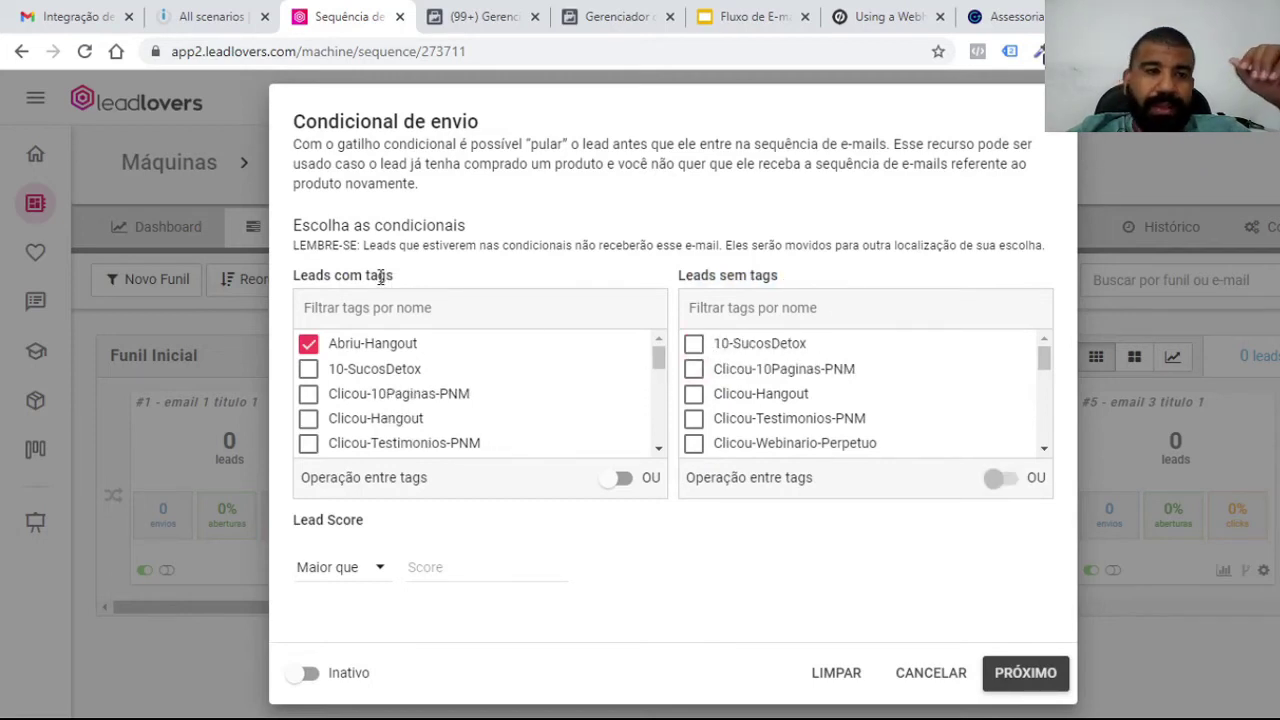
Proceed to the condition's destinations and set the sequence for met conditions to #3 - Email 2 in Funil Inicial
left_click_drag(313, 272, 429, 282)
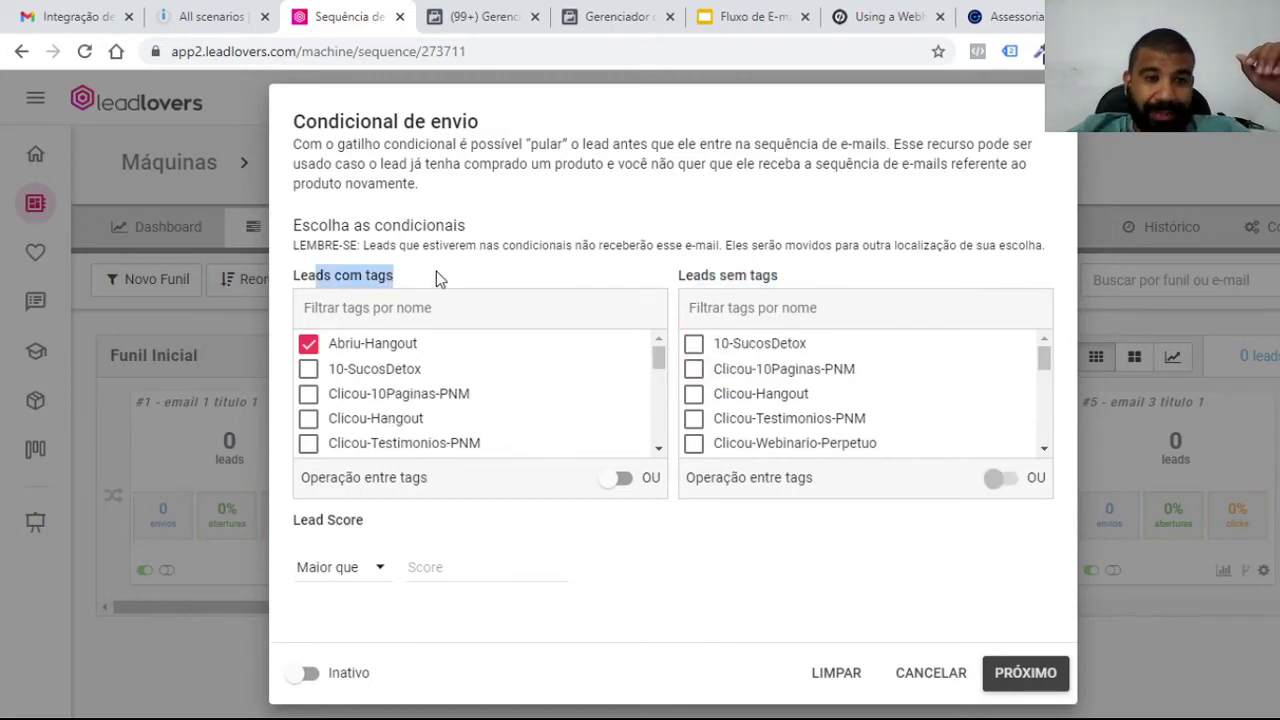
left_click(437, 273)
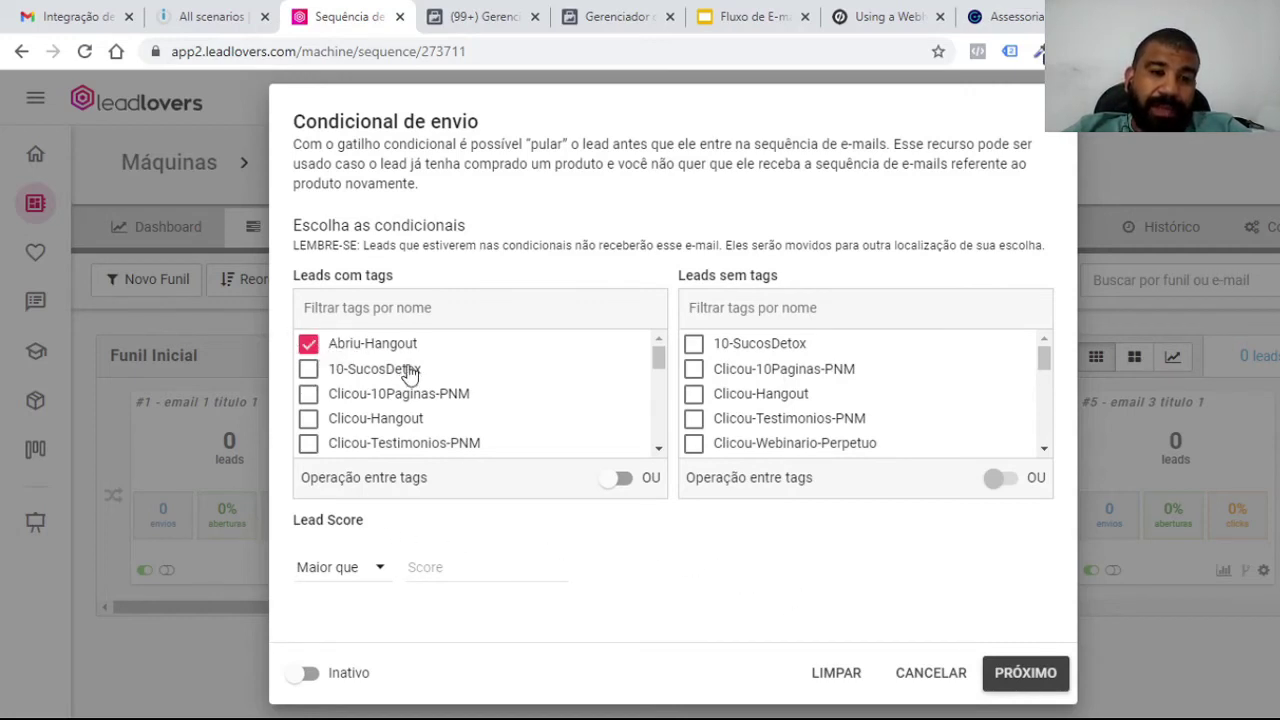
left_click(1024, 674)
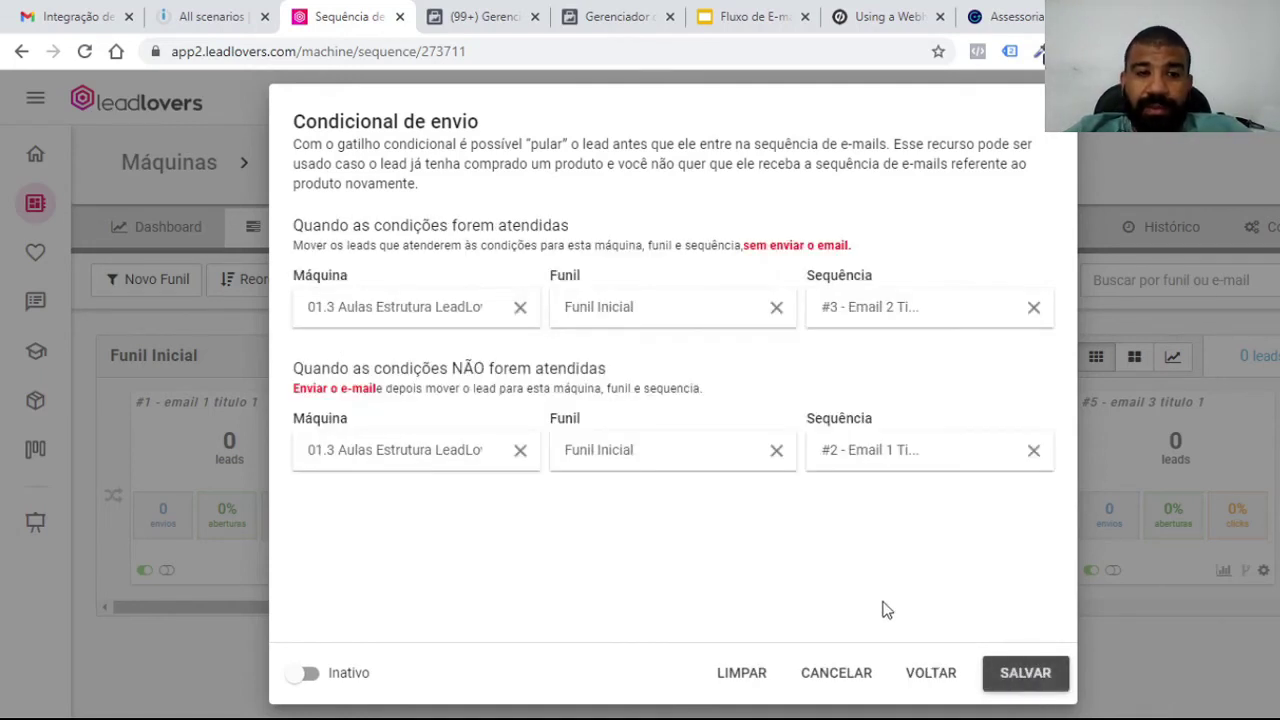
left_click_drag(320, 221, 590, 224)
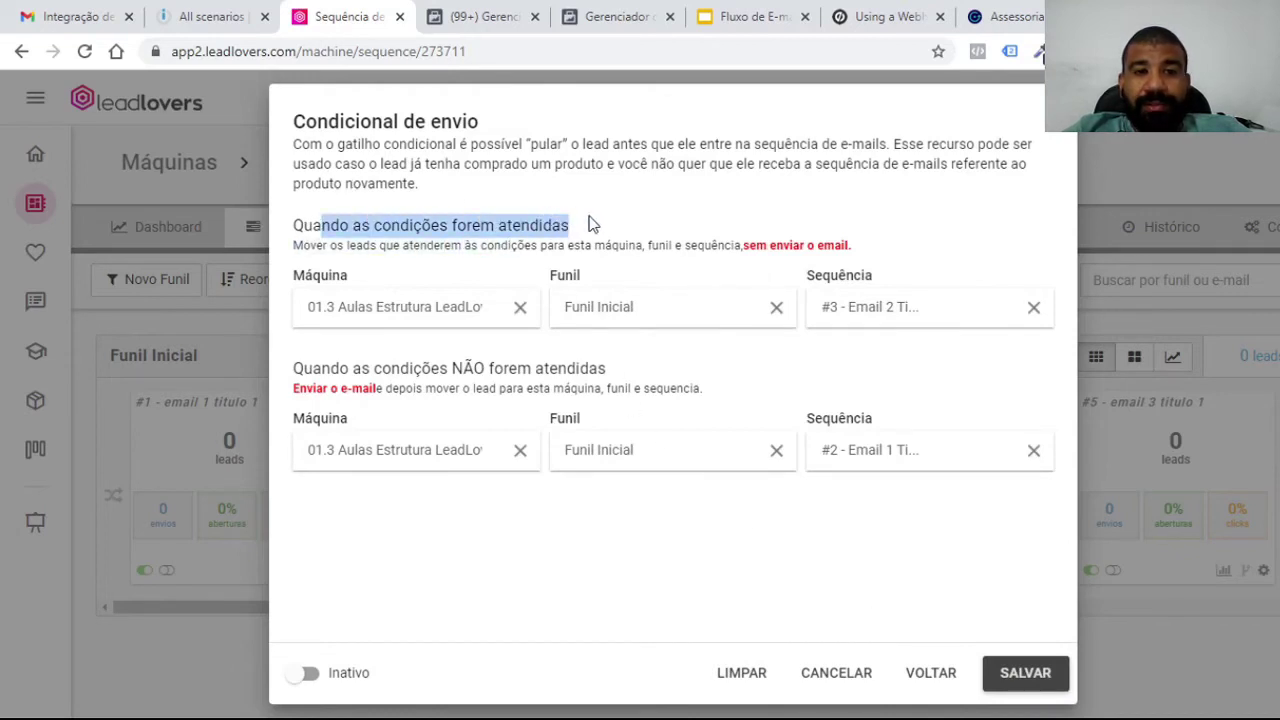
left_click(703, 220)
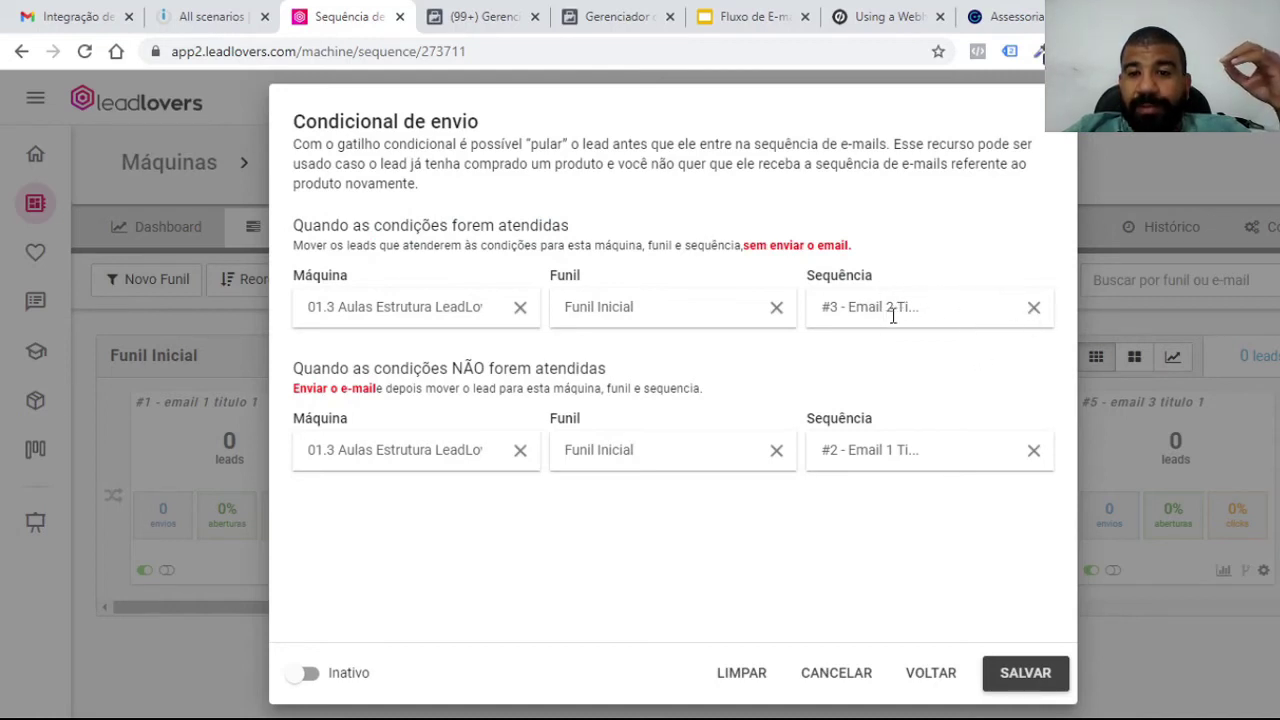
left_click(1034, 308)
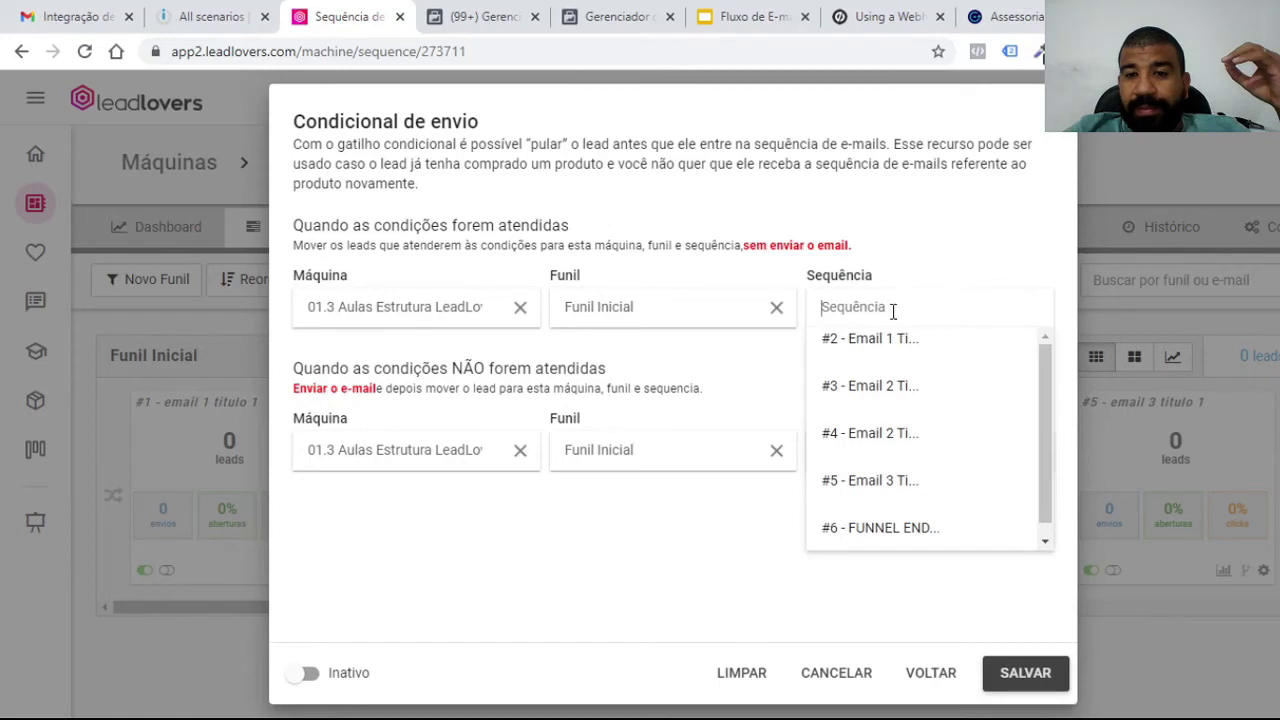
left_click(877, 398)
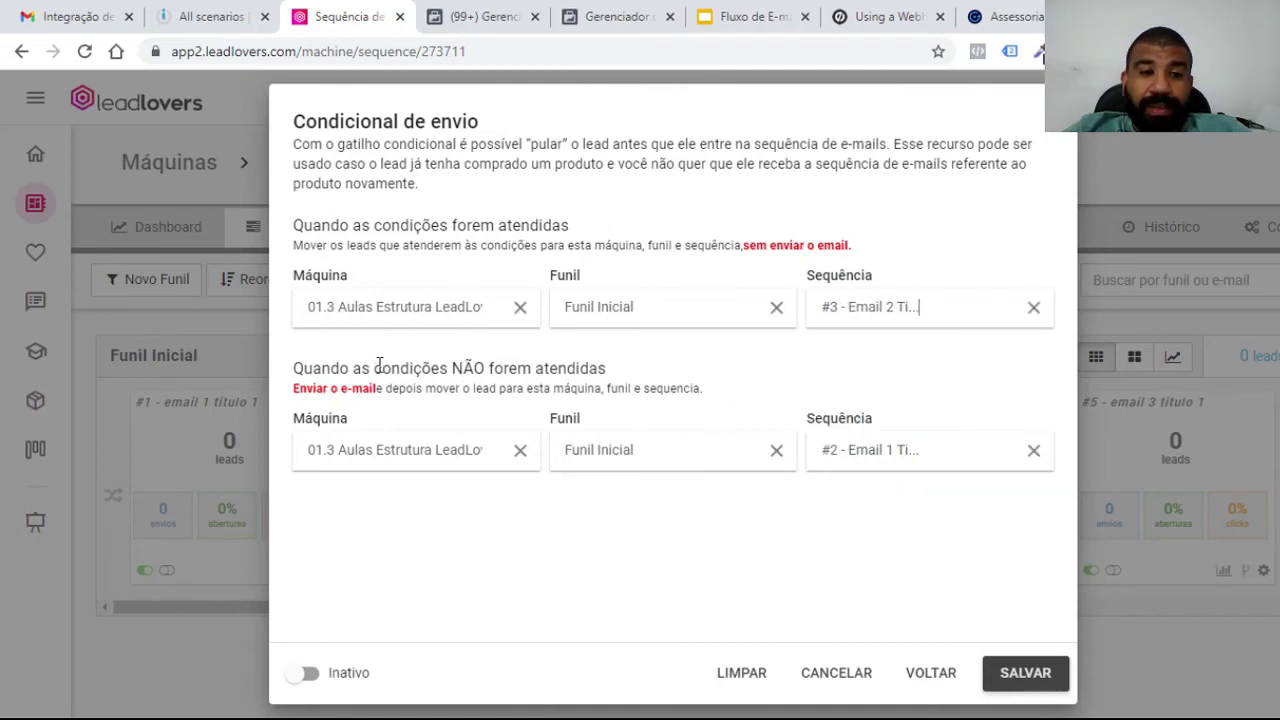
Set the sequence for unmet conditions to #3 - Email 2, and save the sending condition as active
left_click_drag(391, 368, 577, 369)
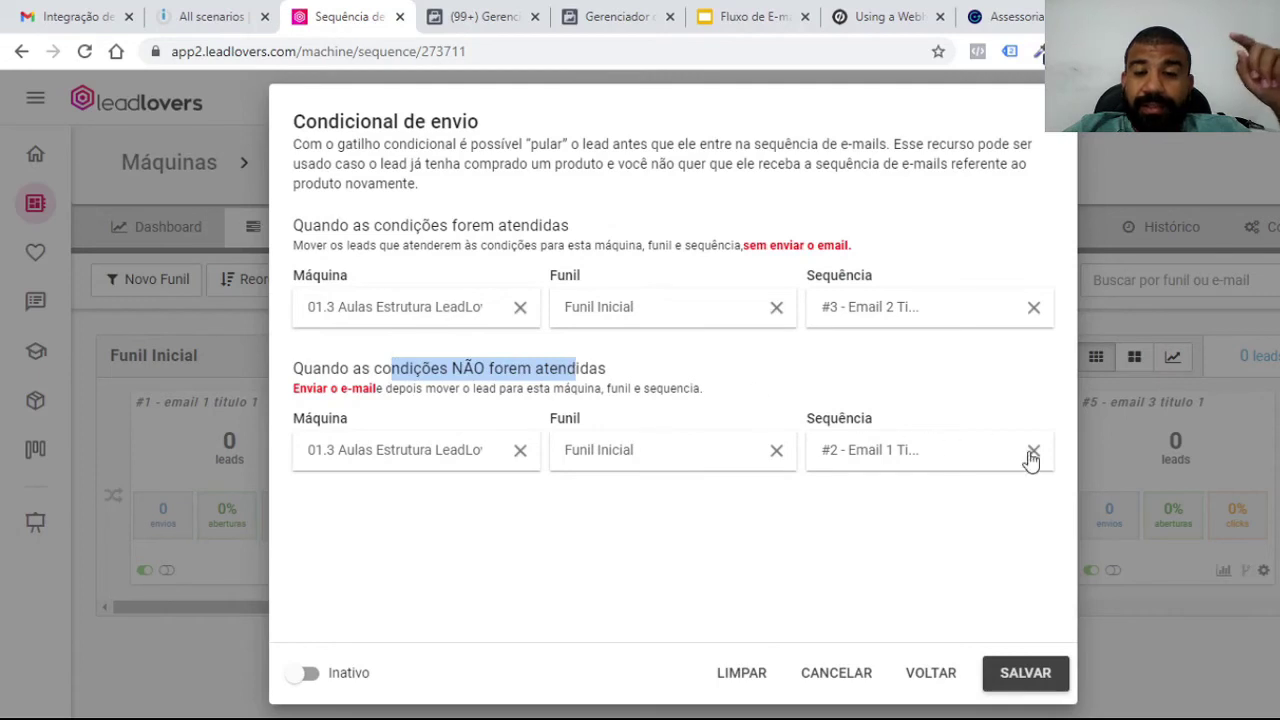
left_click(1032, 452)
left_click(645, 368)
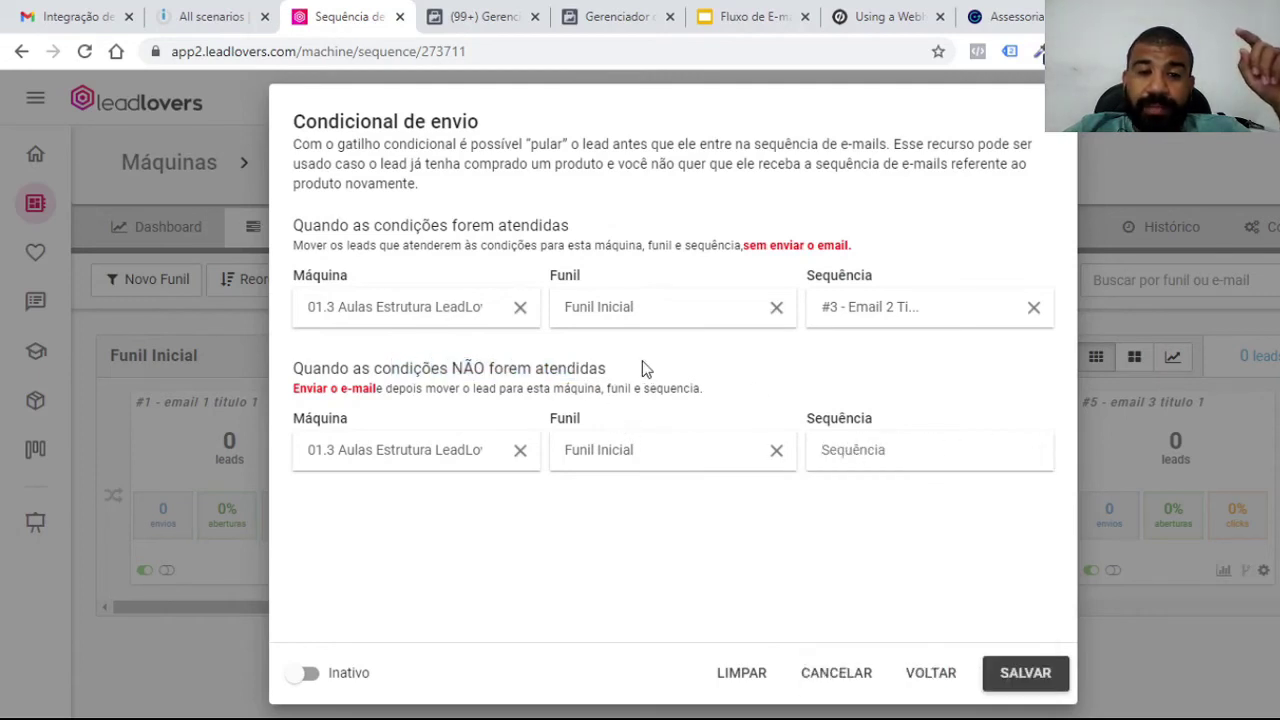
left_click_drag(473, 362, 582, 369)
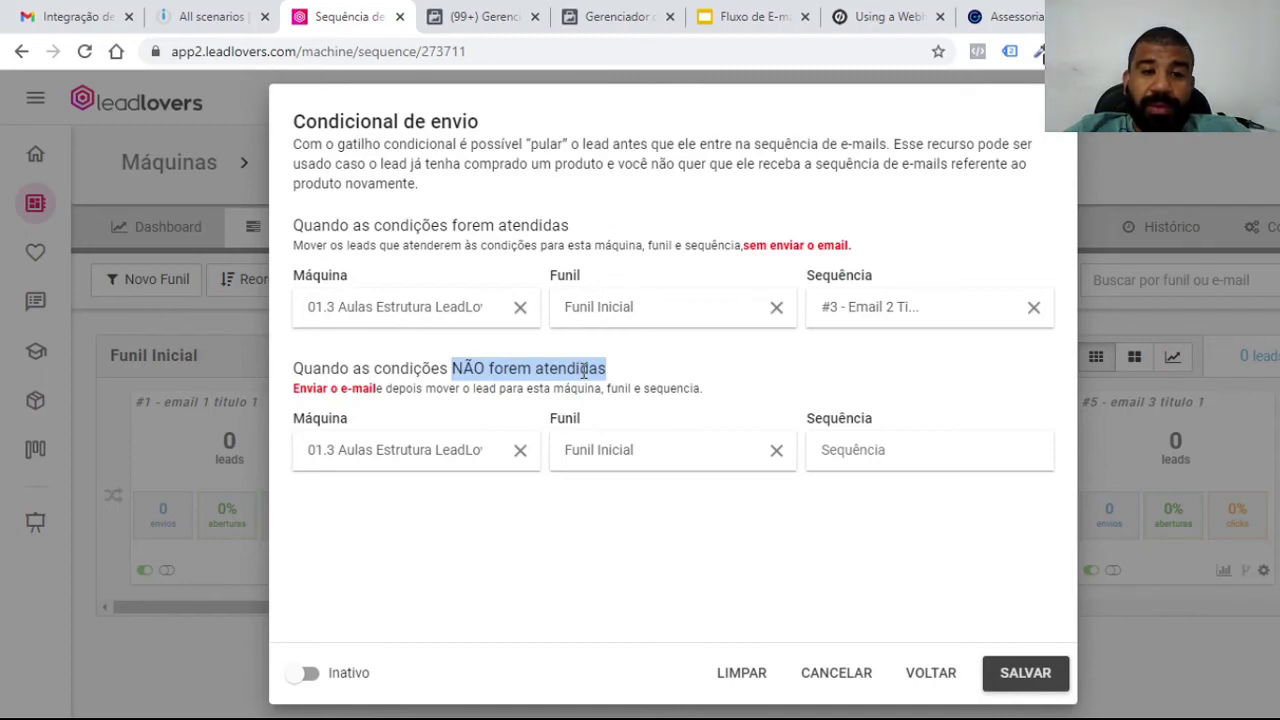
left_click(820, 398)
left_click(920, 452)
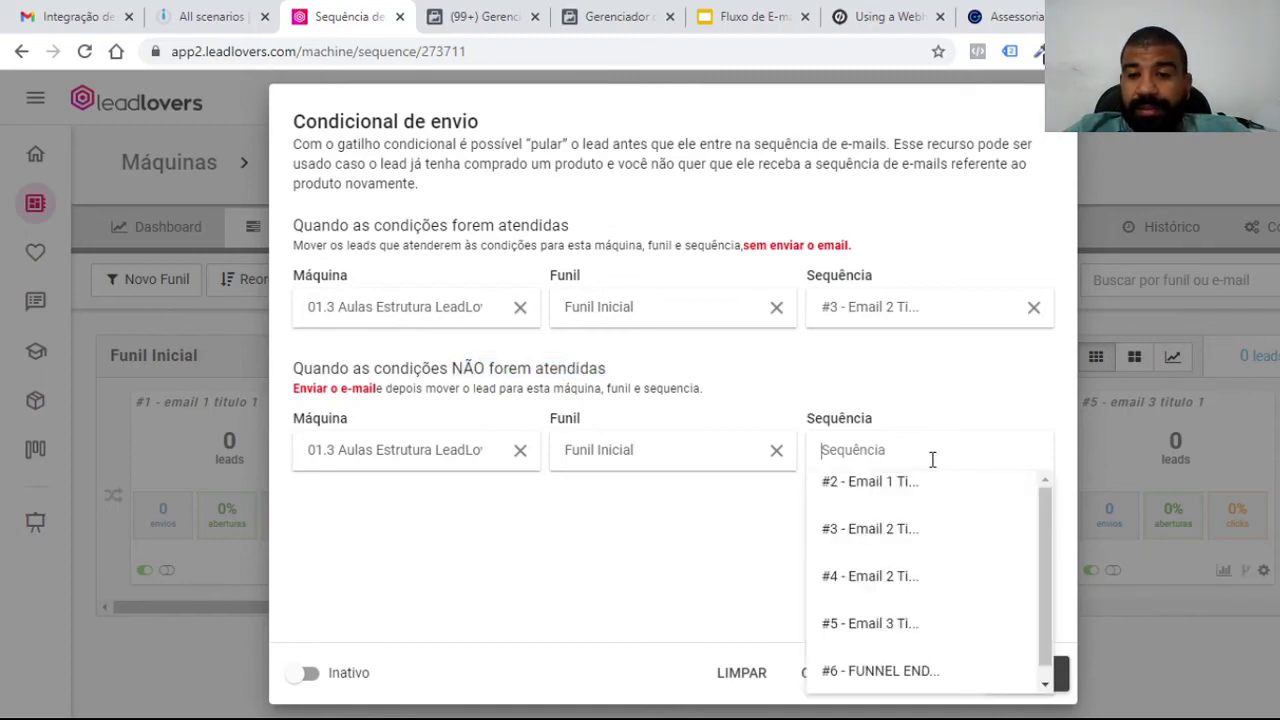
left_click(903, 539)
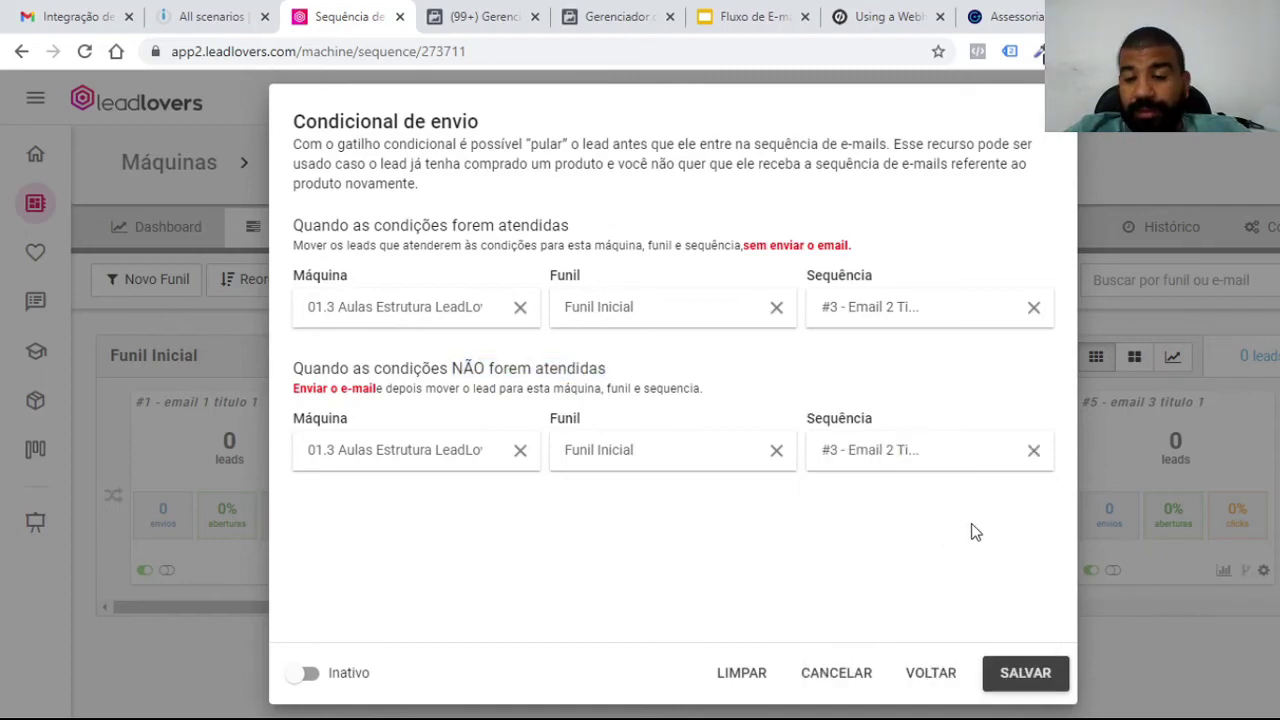
left_click(312, 675)
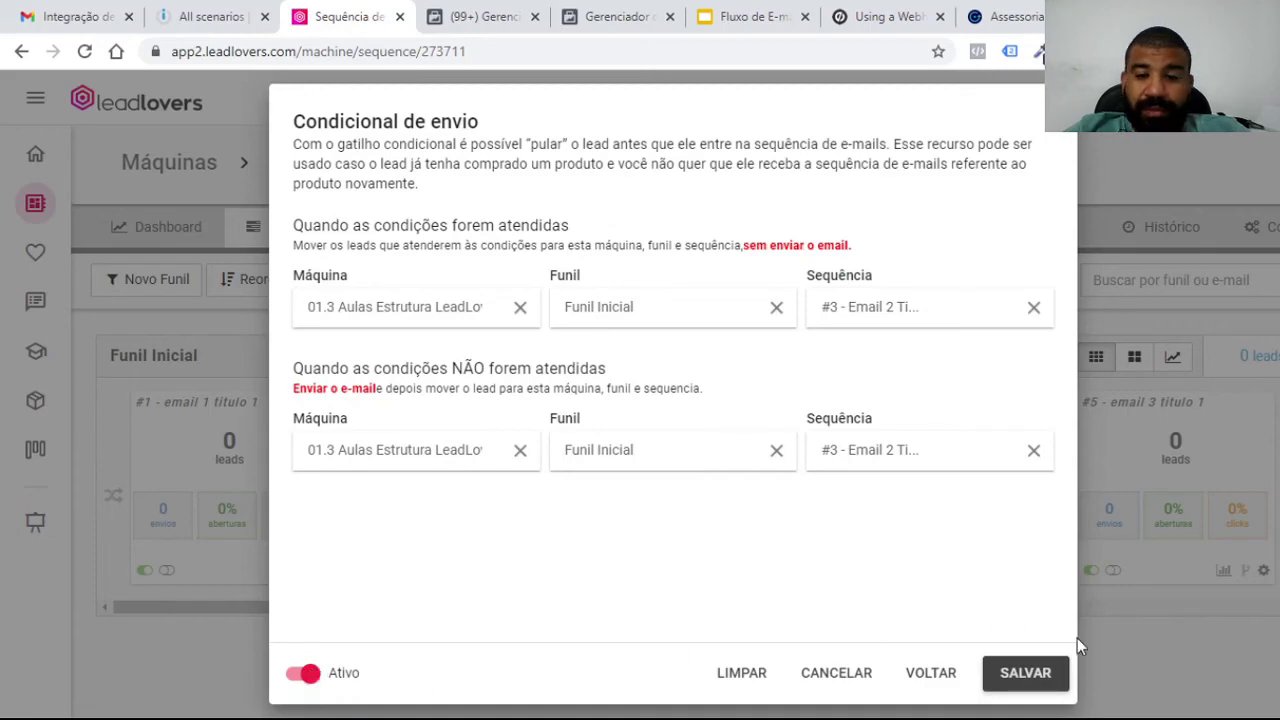
left_click(1020, 672)
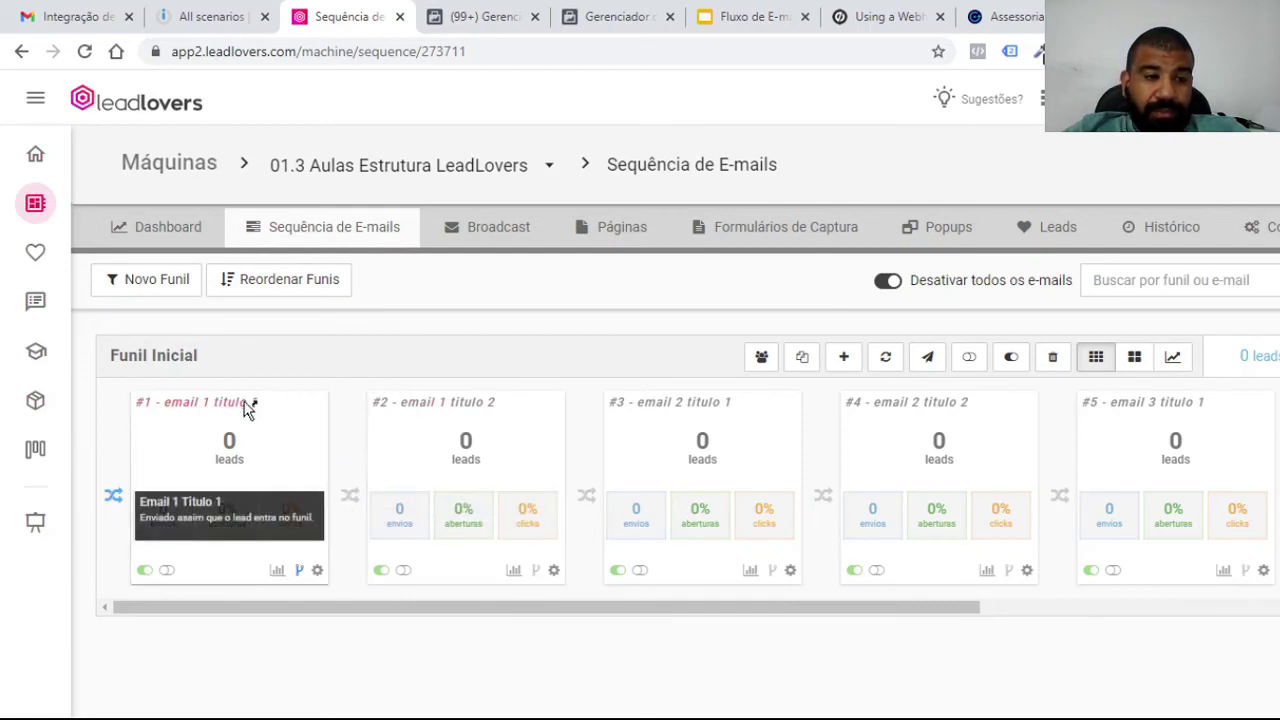
Schedule e-mail #2 (email 1 titulo 2) to be sent after 1 day and save its settings
left_click(554, 570)
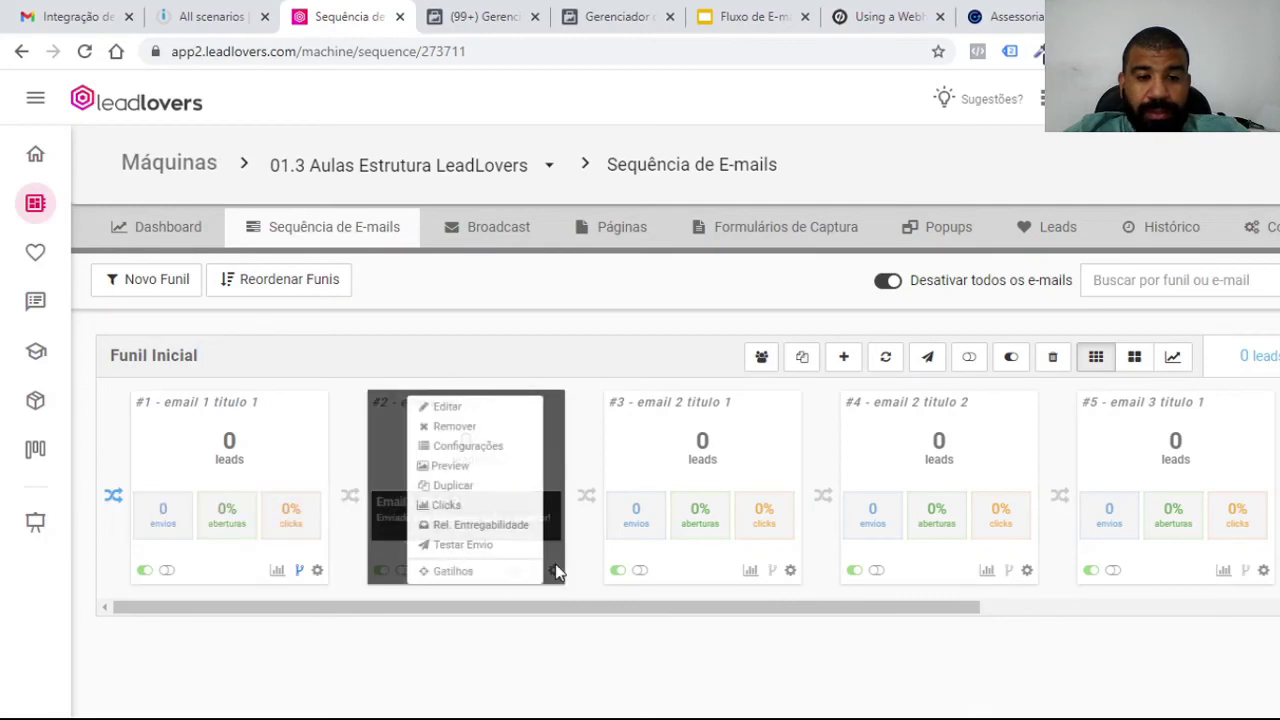
left_click(476, 453)
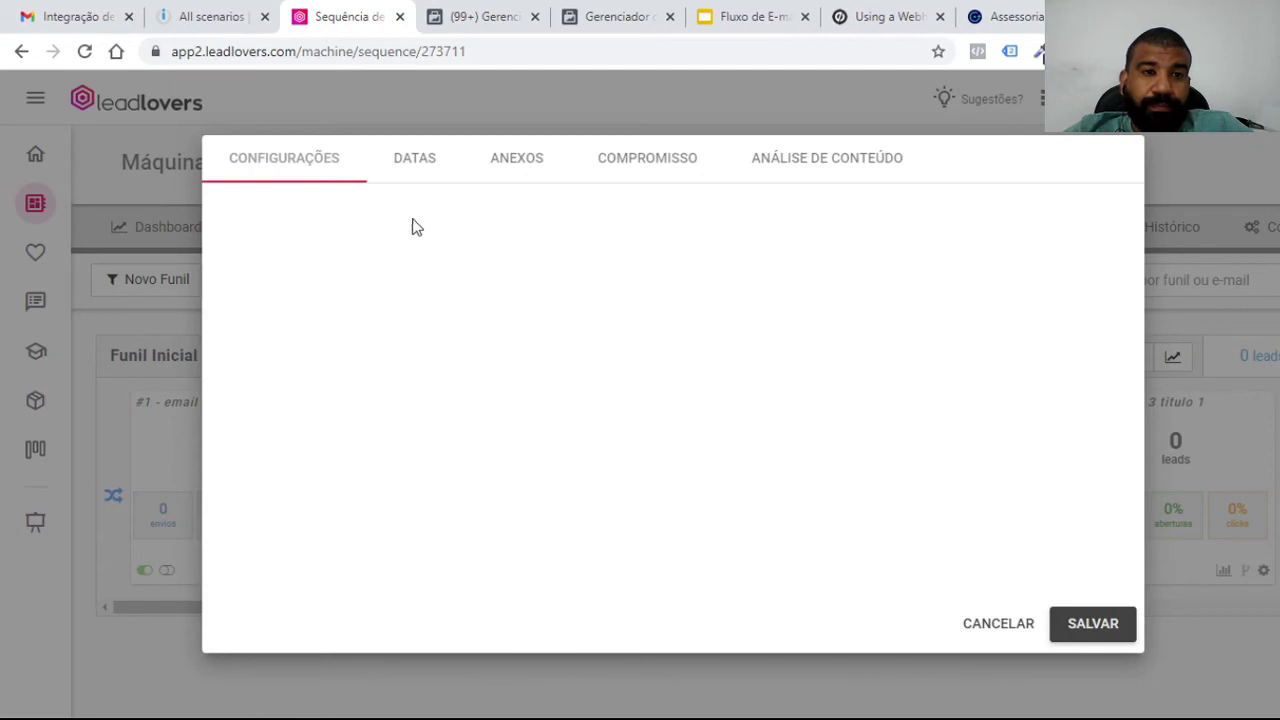
left_click(409, 158)
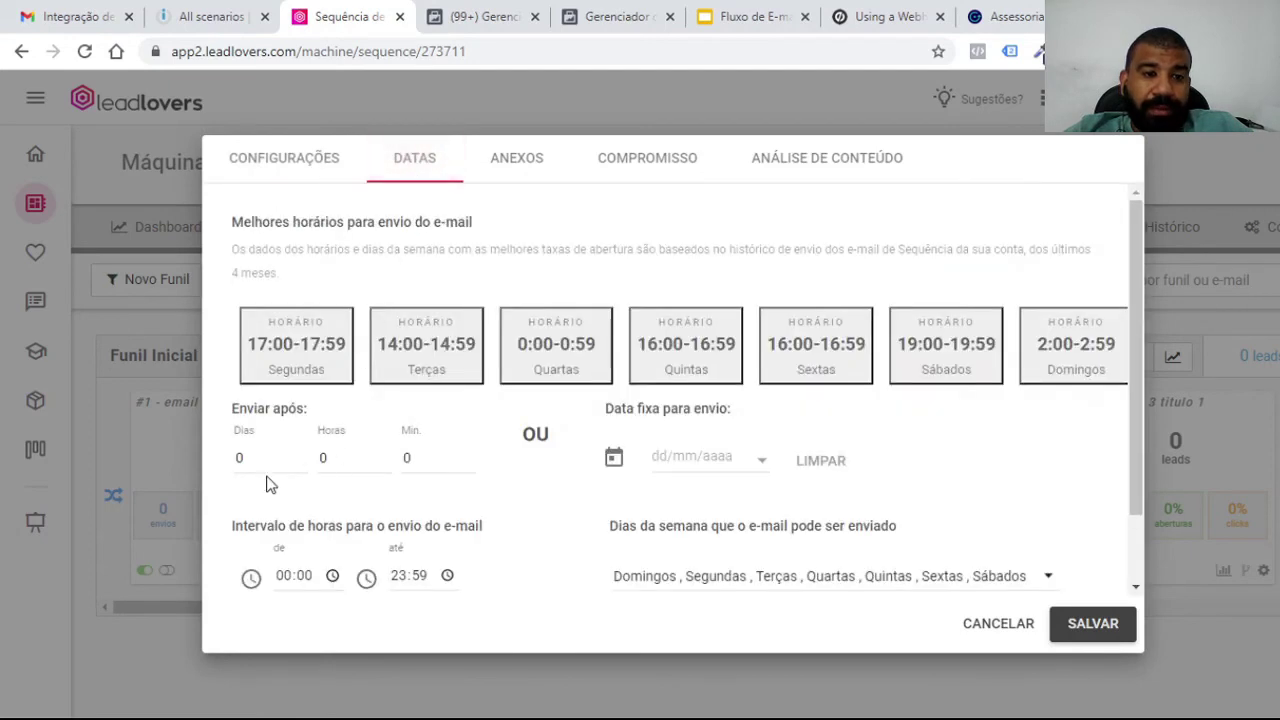
left_click(265, 460)
type("1")
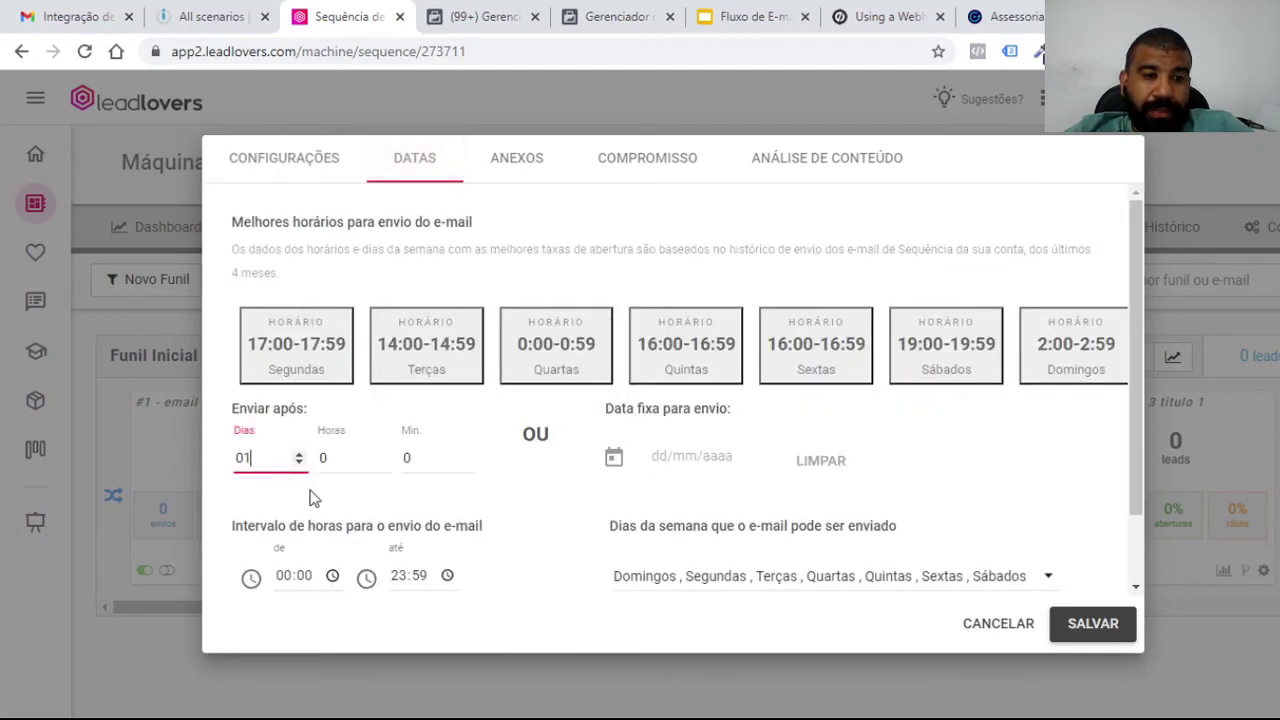
double_click(260, 456)
type("1")
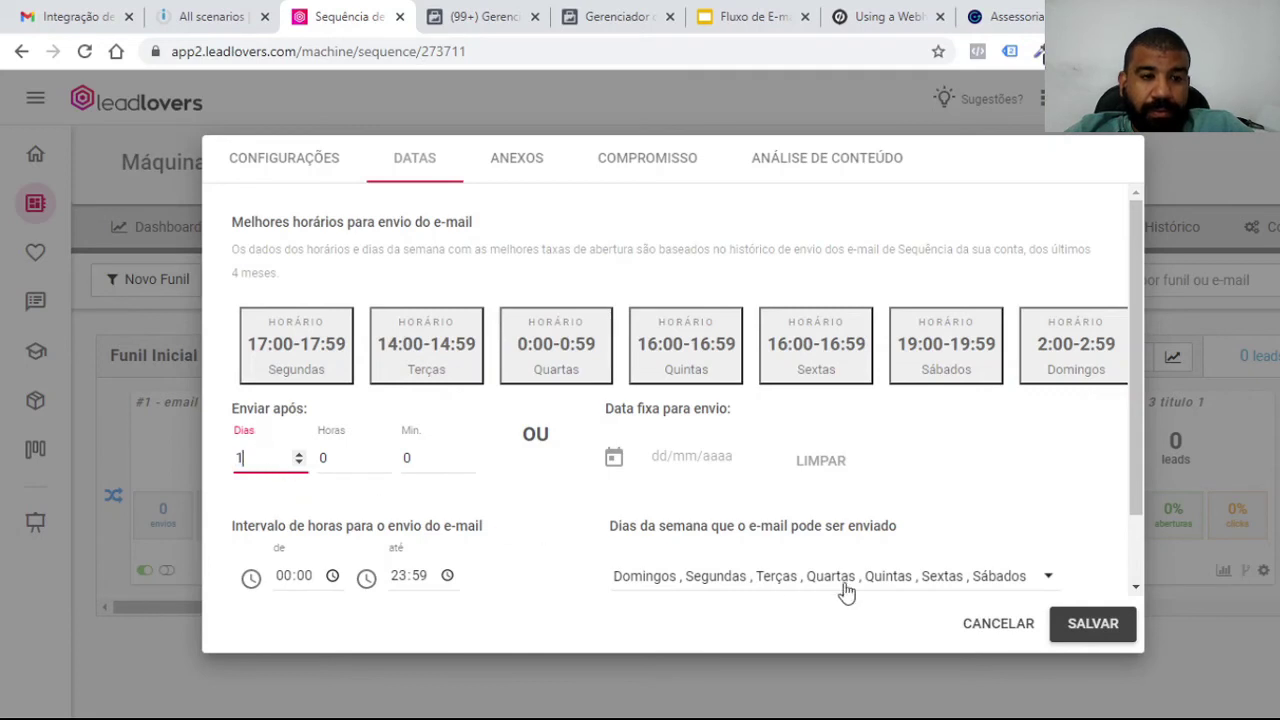
left_click(1108, 638)
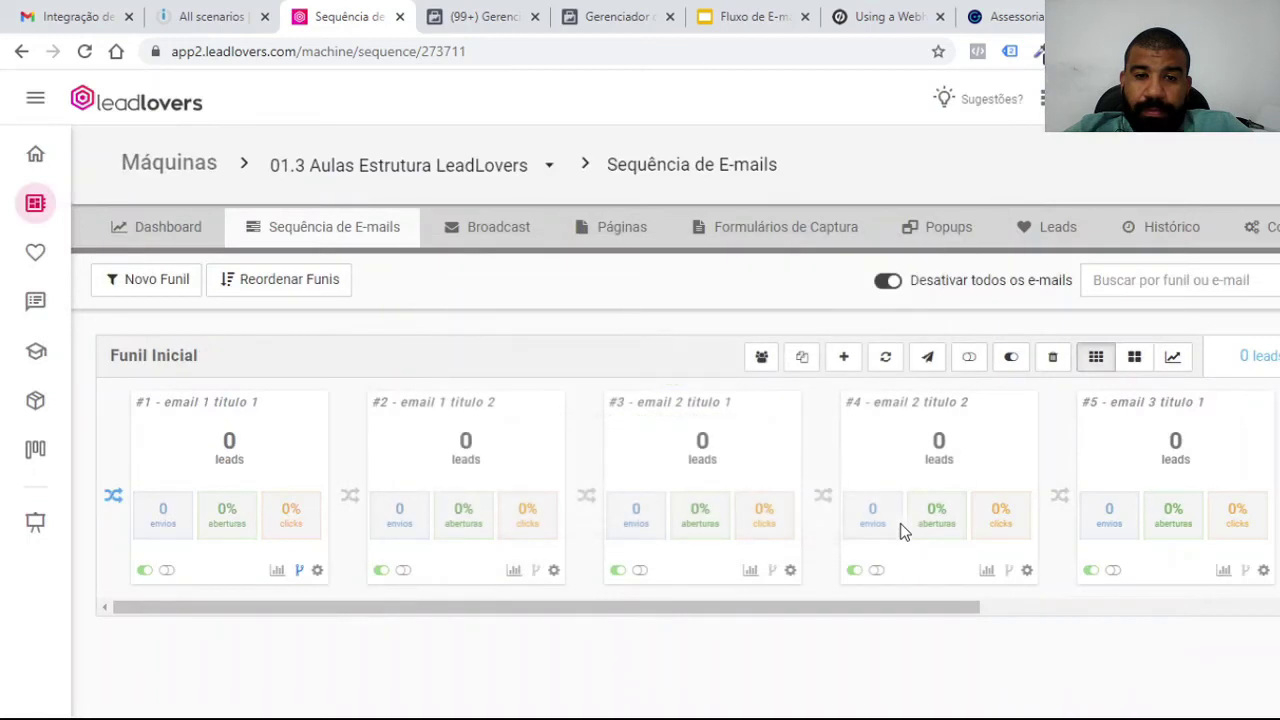
mouse_move(457, 482)
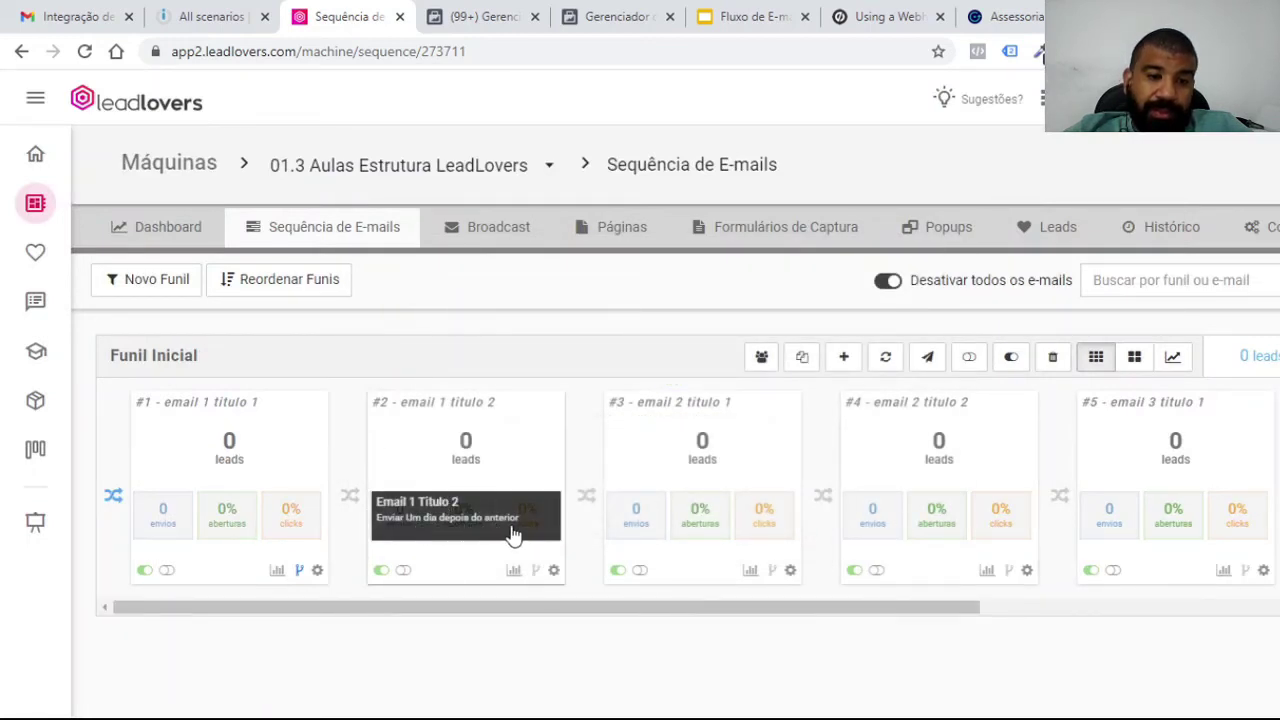
Schedule e-mail #3 (email 2 titulo 1) to be sent after 1 day and save its settings
left_click(790, 575)
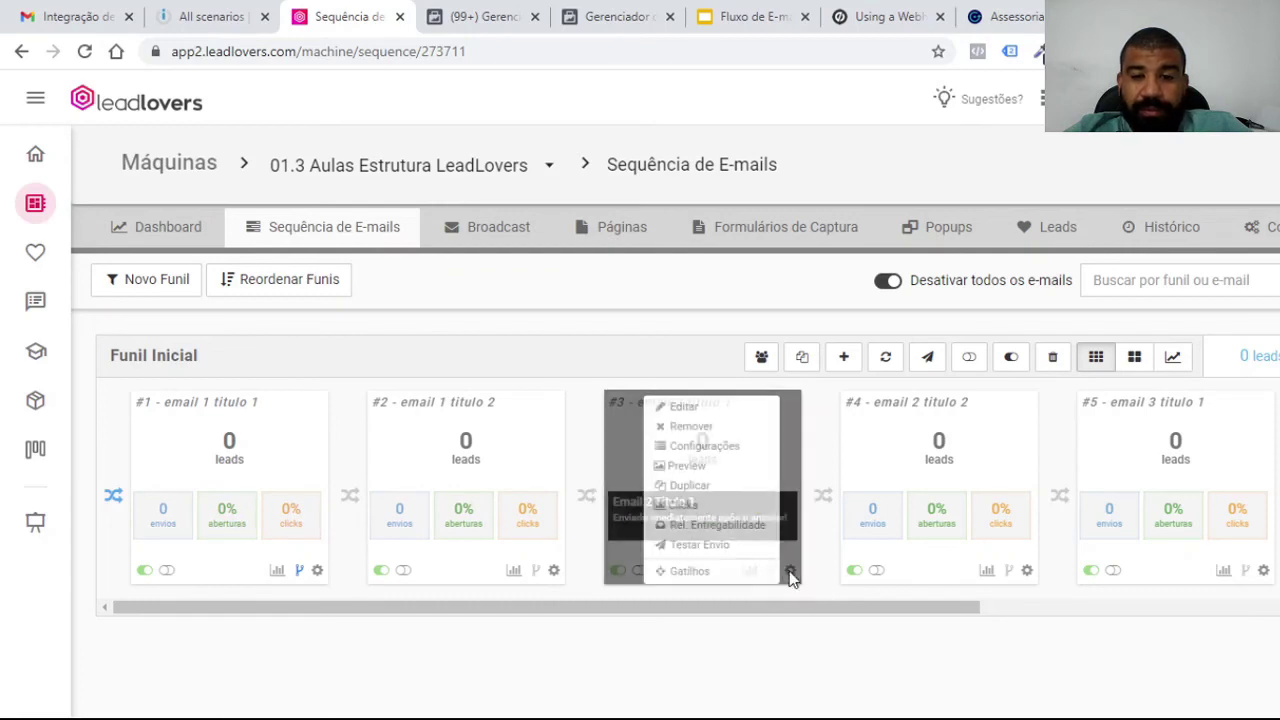
left_click(732, 447)
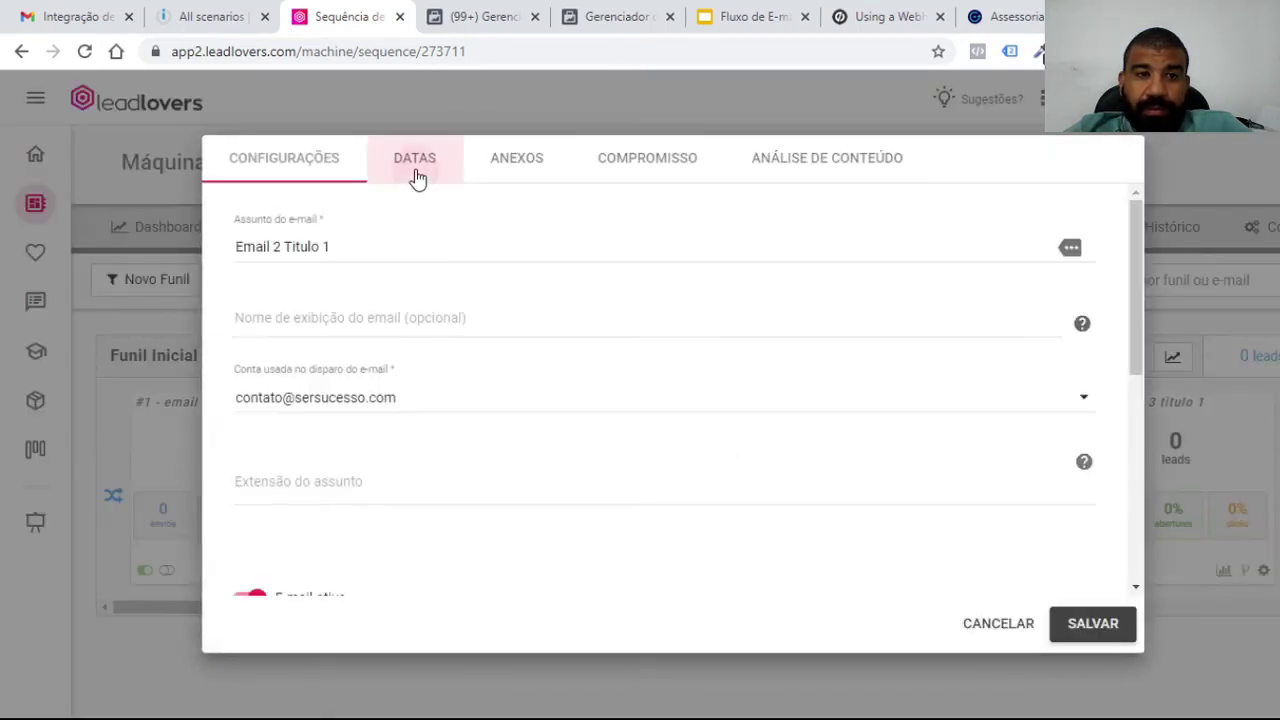
left_click(413, 166)
left_click(254, 468)
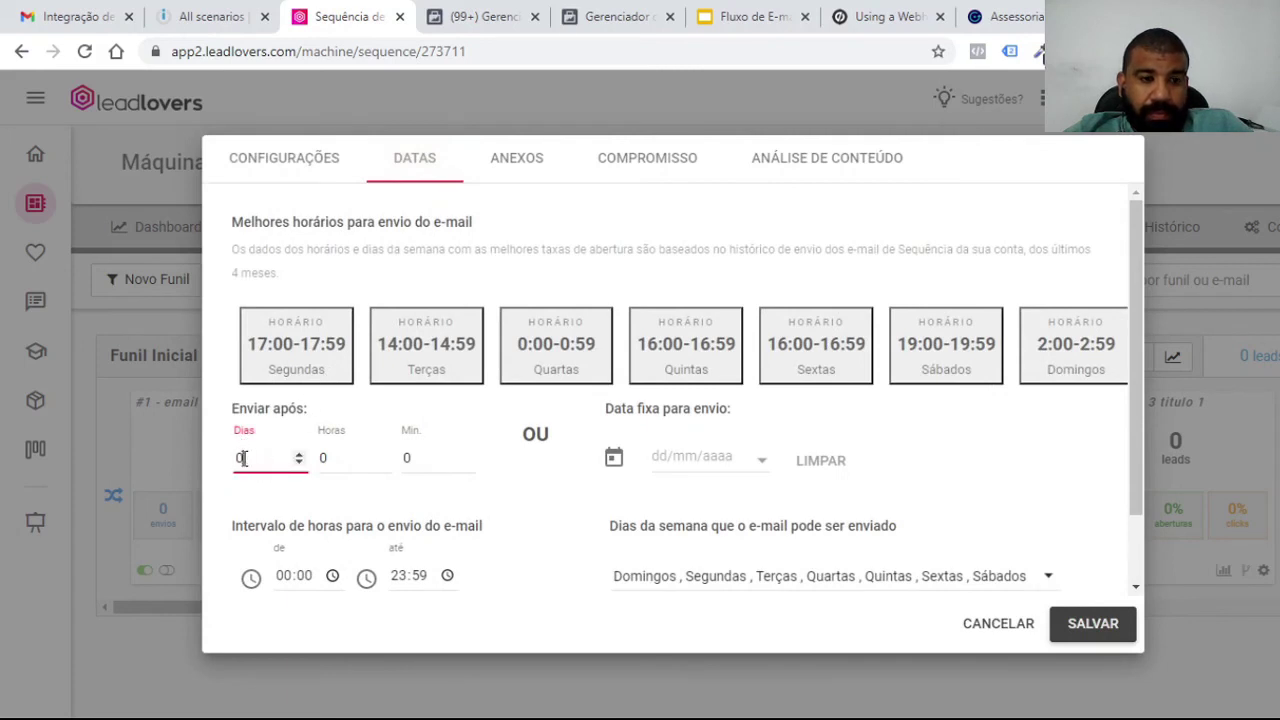
type("5")
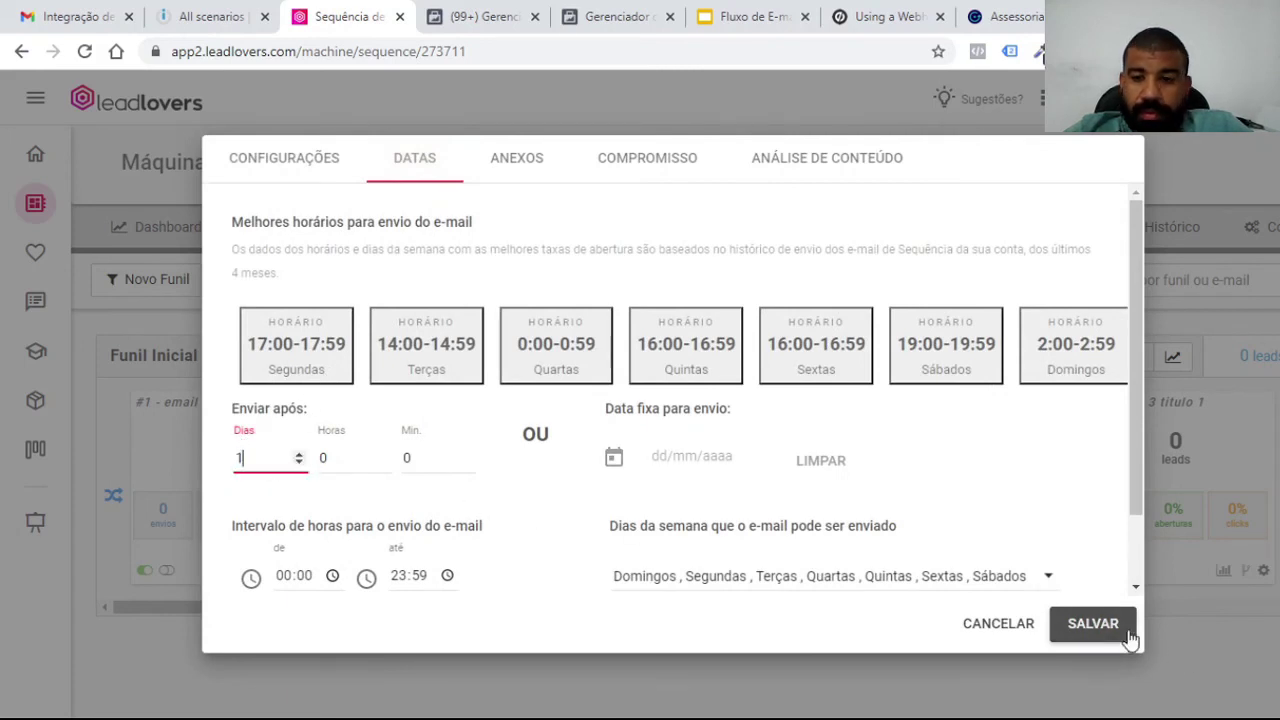
left_click(1098, 625)
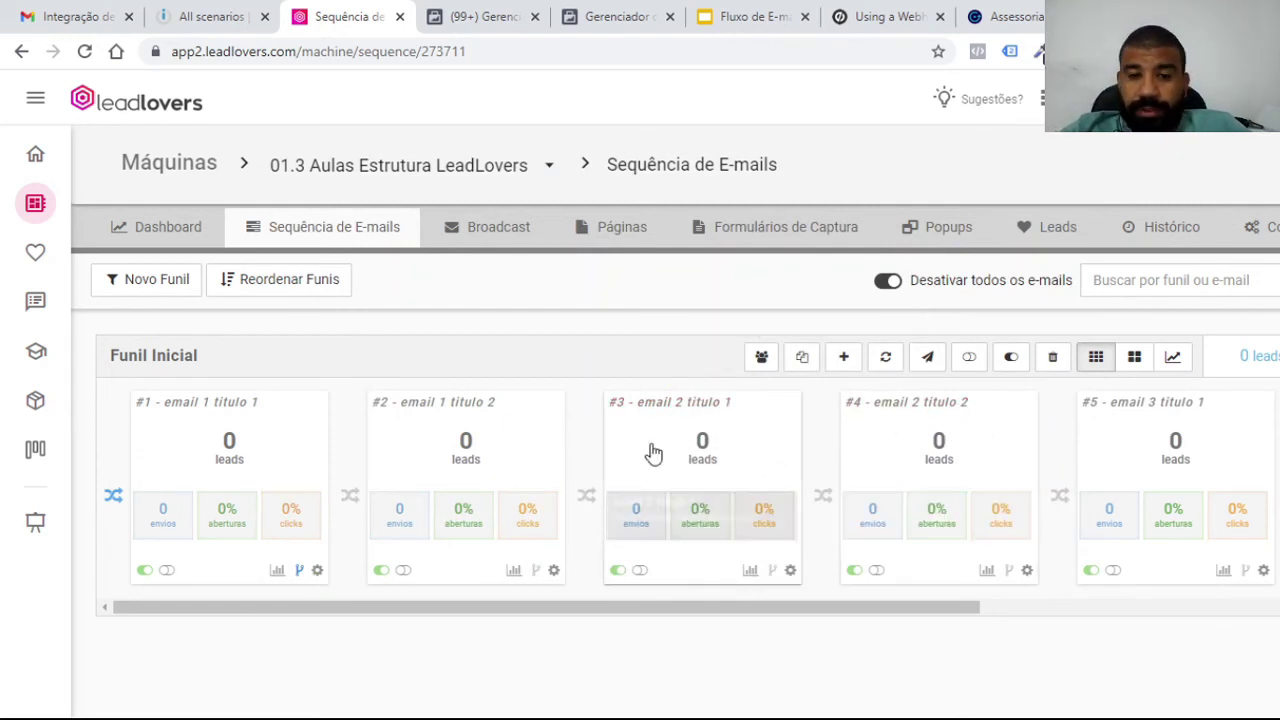
Open the sending condition before e-mail #3 and select the tag Sacadas under Leads com tags
left_click(588, 500)
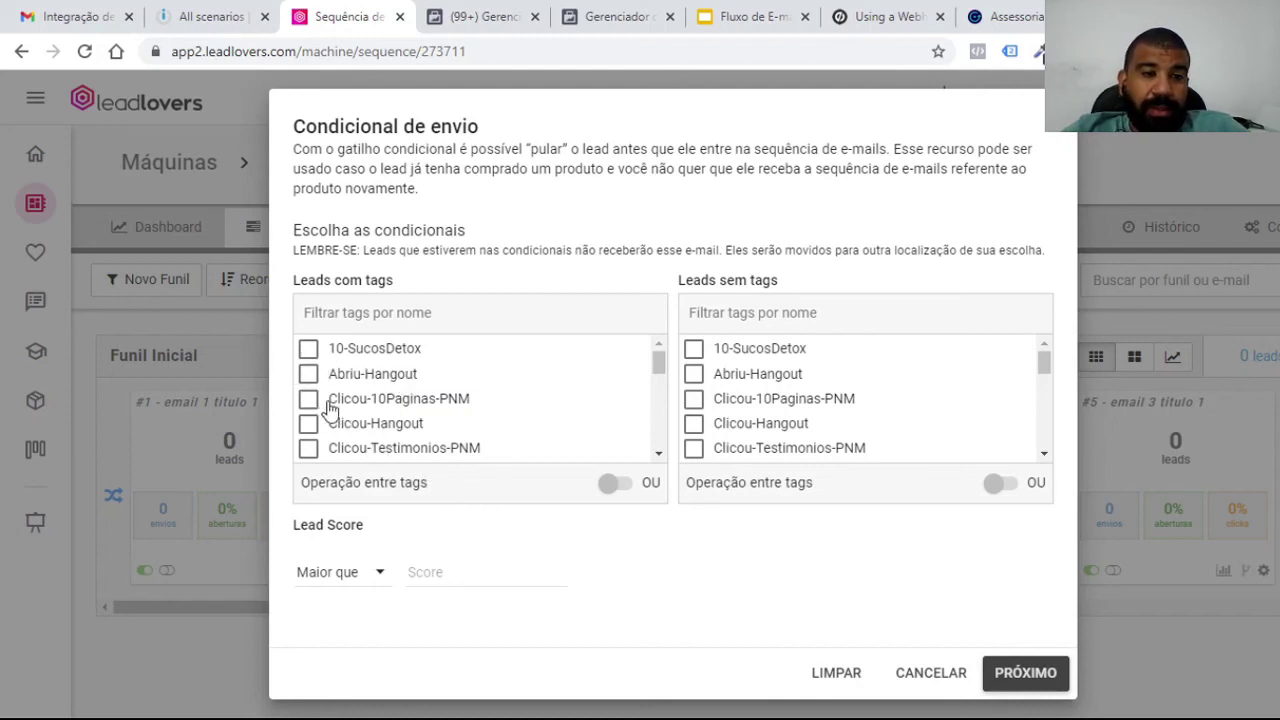
scroll(312, 426, "down", 10)
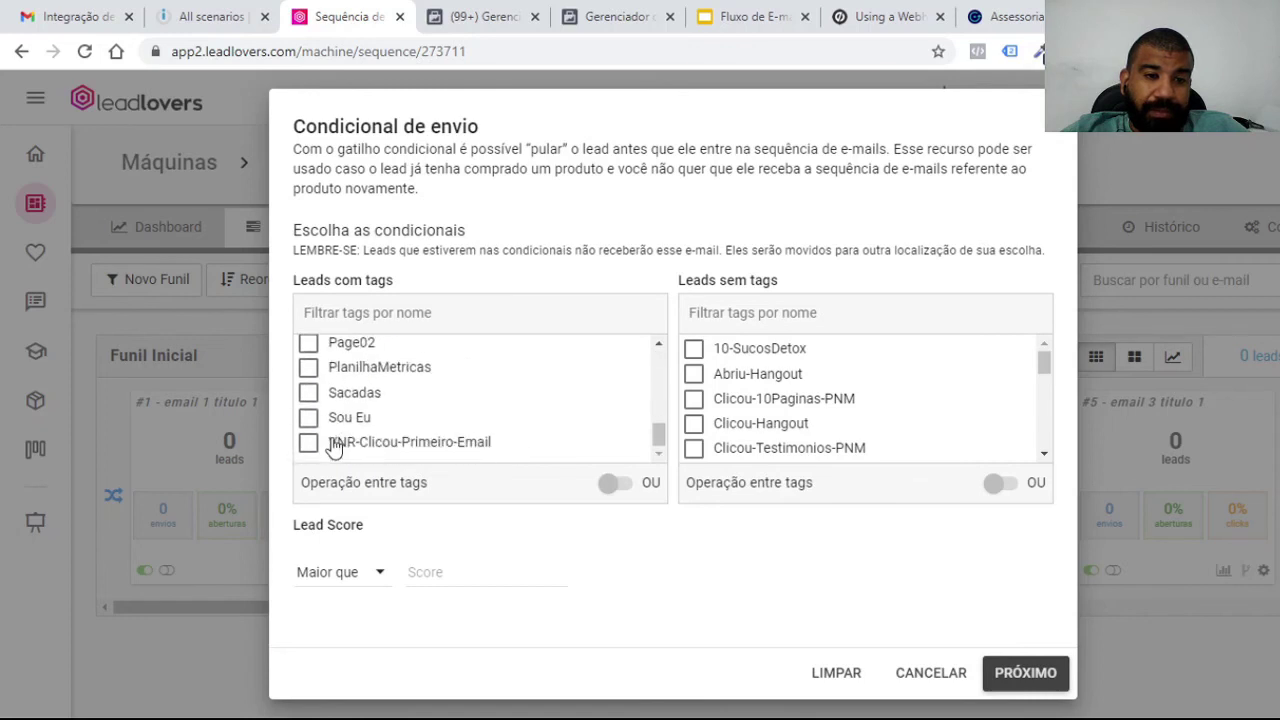
left_click(308, 392)
scroll(588, 431, "up", 10)
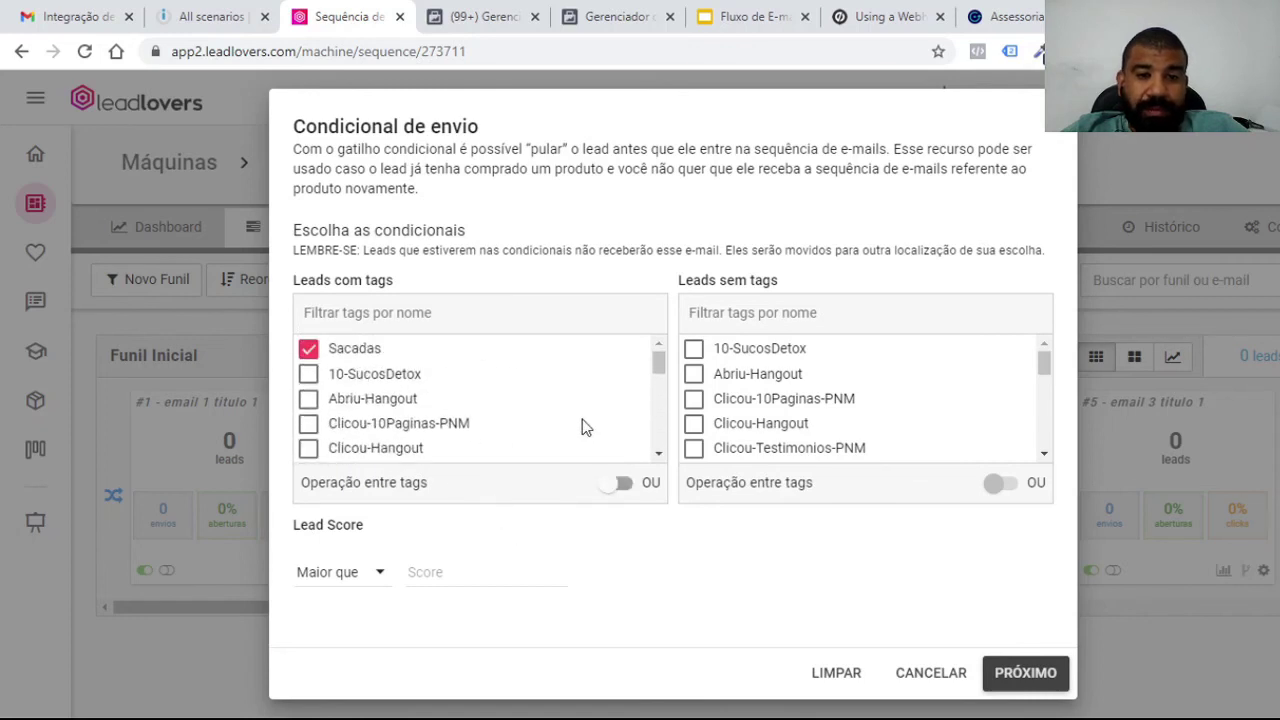
Set the condition's destinations to #5 - Email 3 when met and #4 - Email 2 when not met, and save it
left_click(1025, 673)
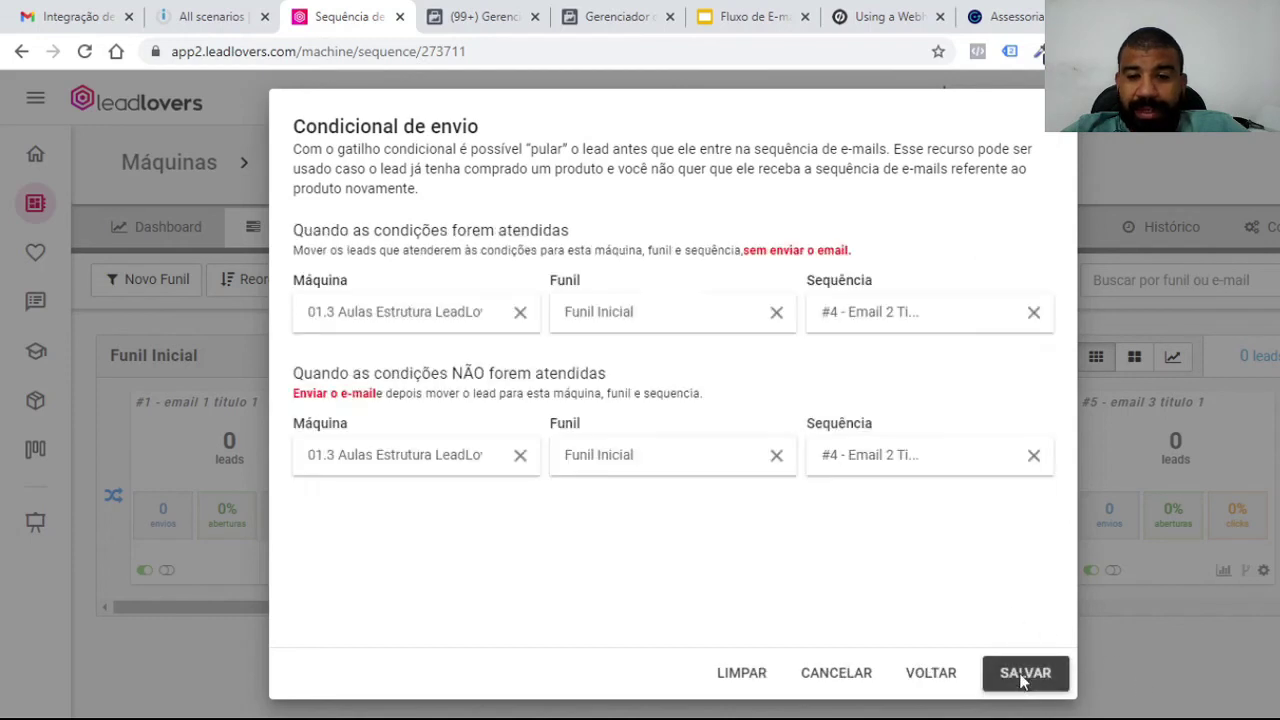
left_click(1034, 314)
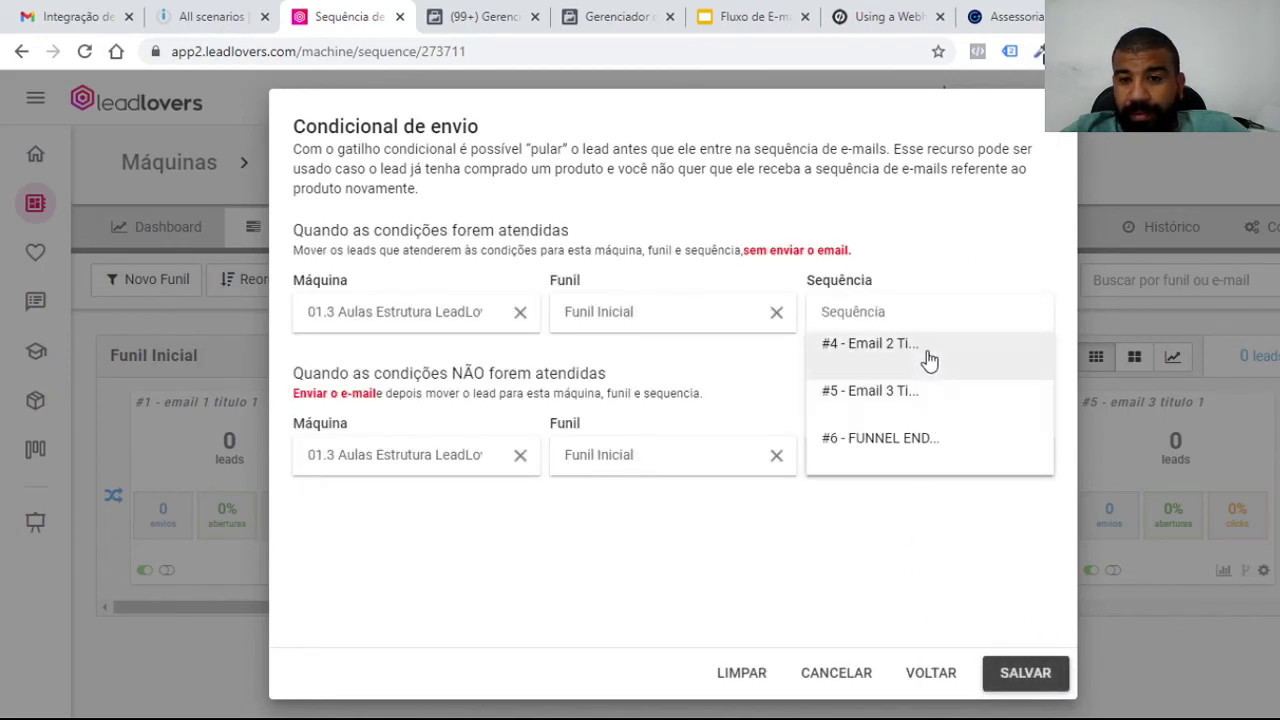
left_click(924, 398)
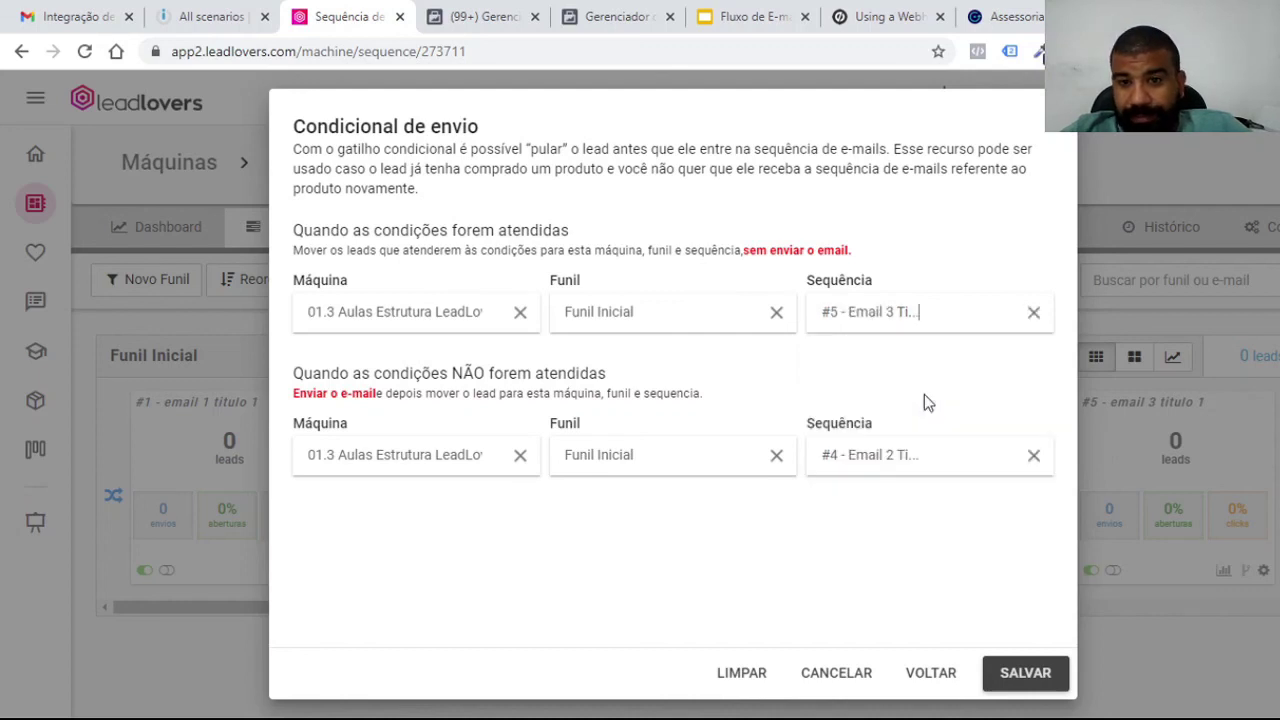
left_click(1034, 455)
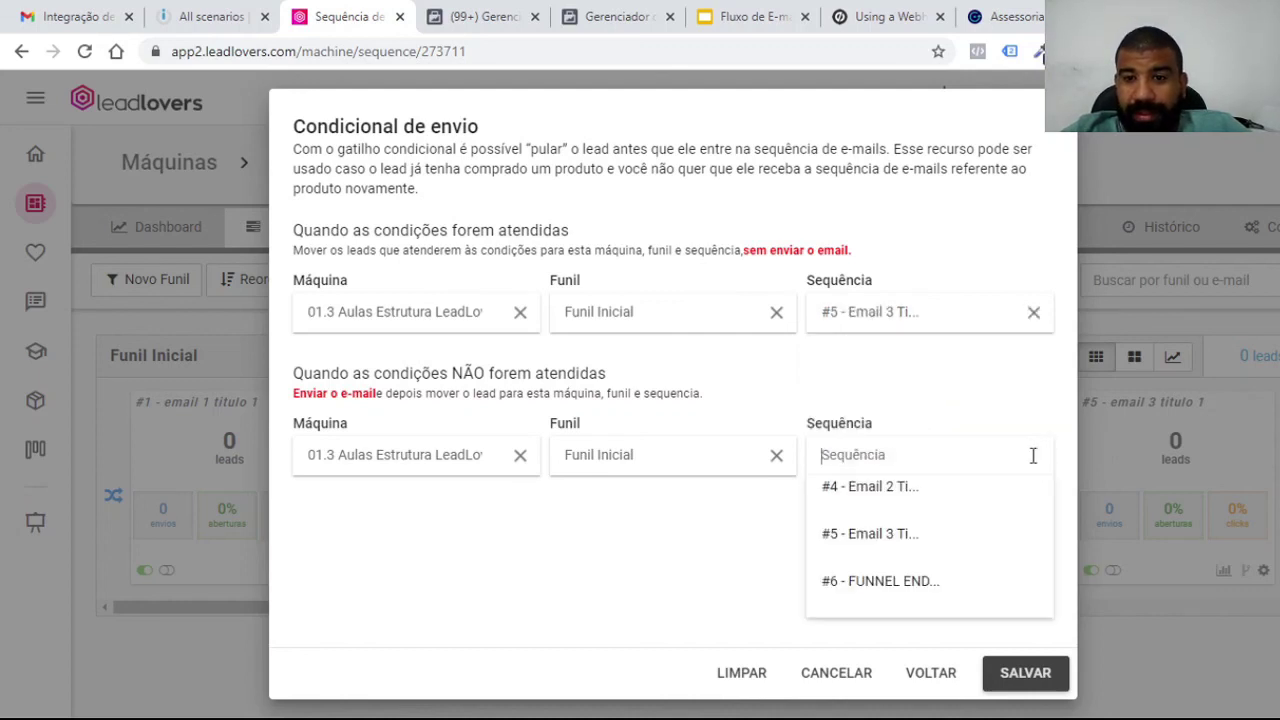
left_click(918, 494)
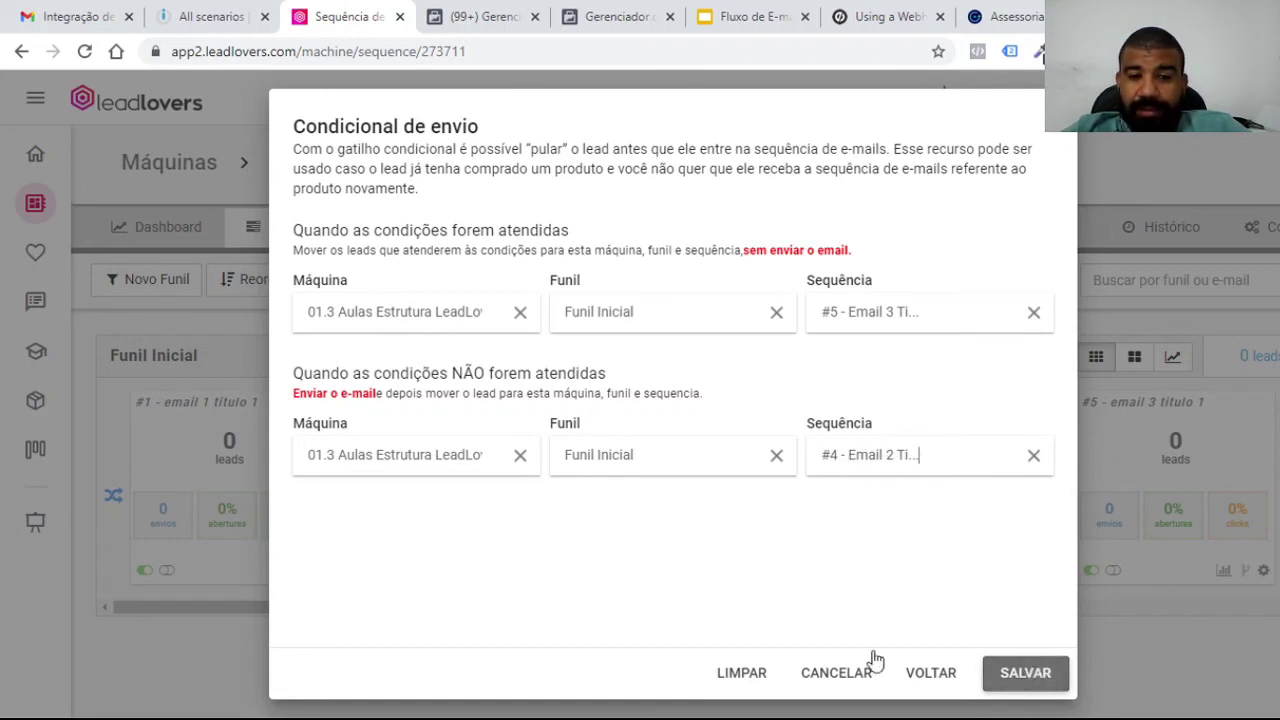
left_click(1034, 673)
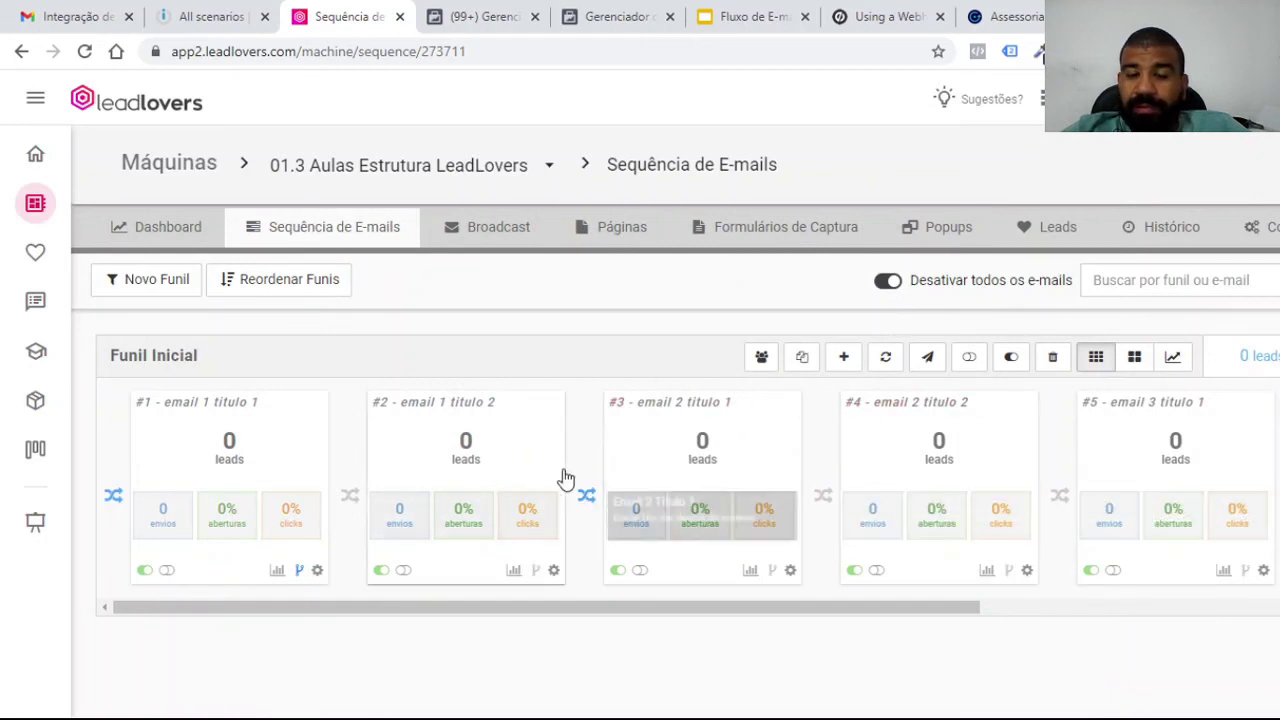
Add an Aplicar Tag action with the tag Sacadas to e-mail #3's opening trigger, save it and close the trigger settings
left_click(772, 571)
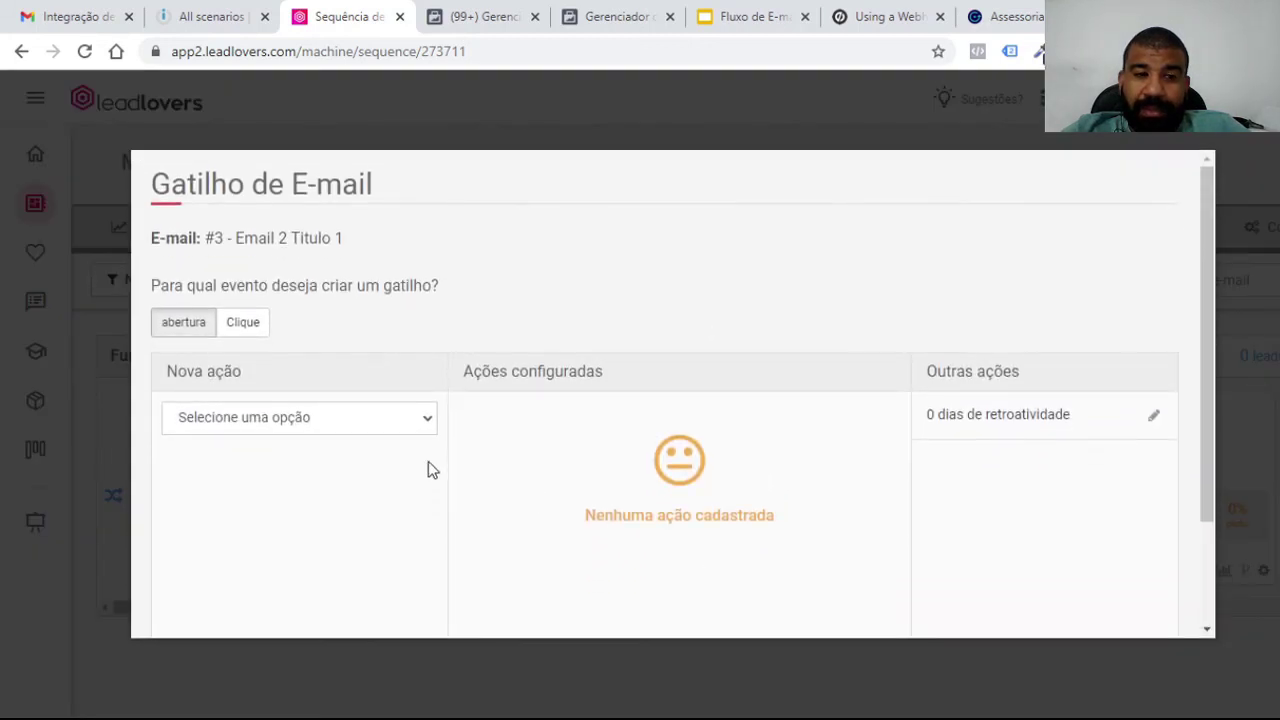
left_click(243, 534)
scroll(371, 517, "down", 5)
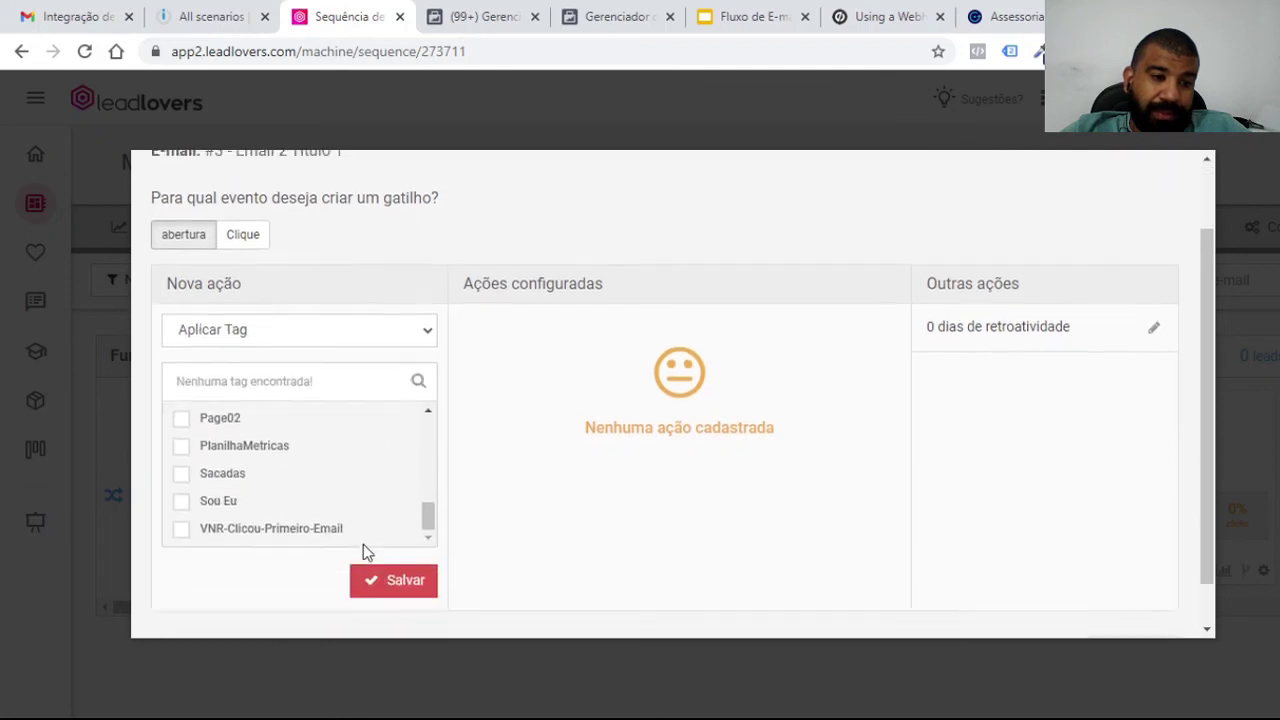
scroll(363, 545, "down", 1)
left_click(216, 426)
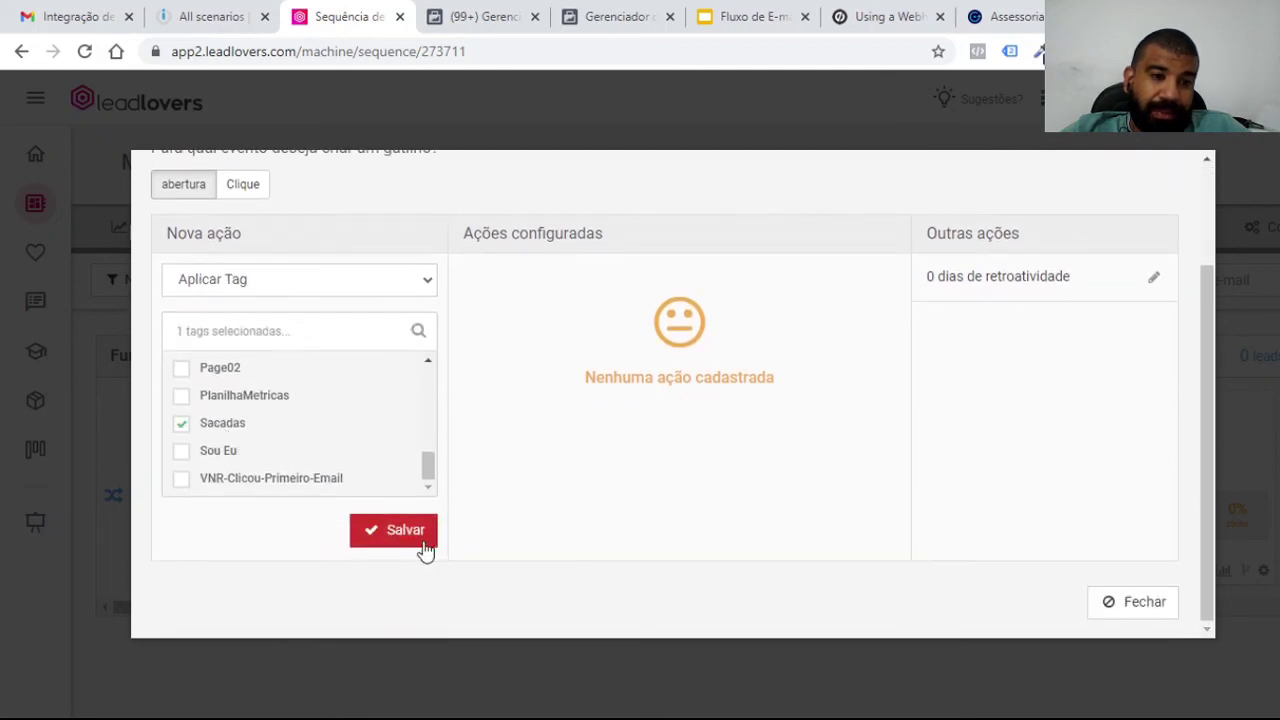
left_click(405, 530)
scroll(635, 430, "up", 3)
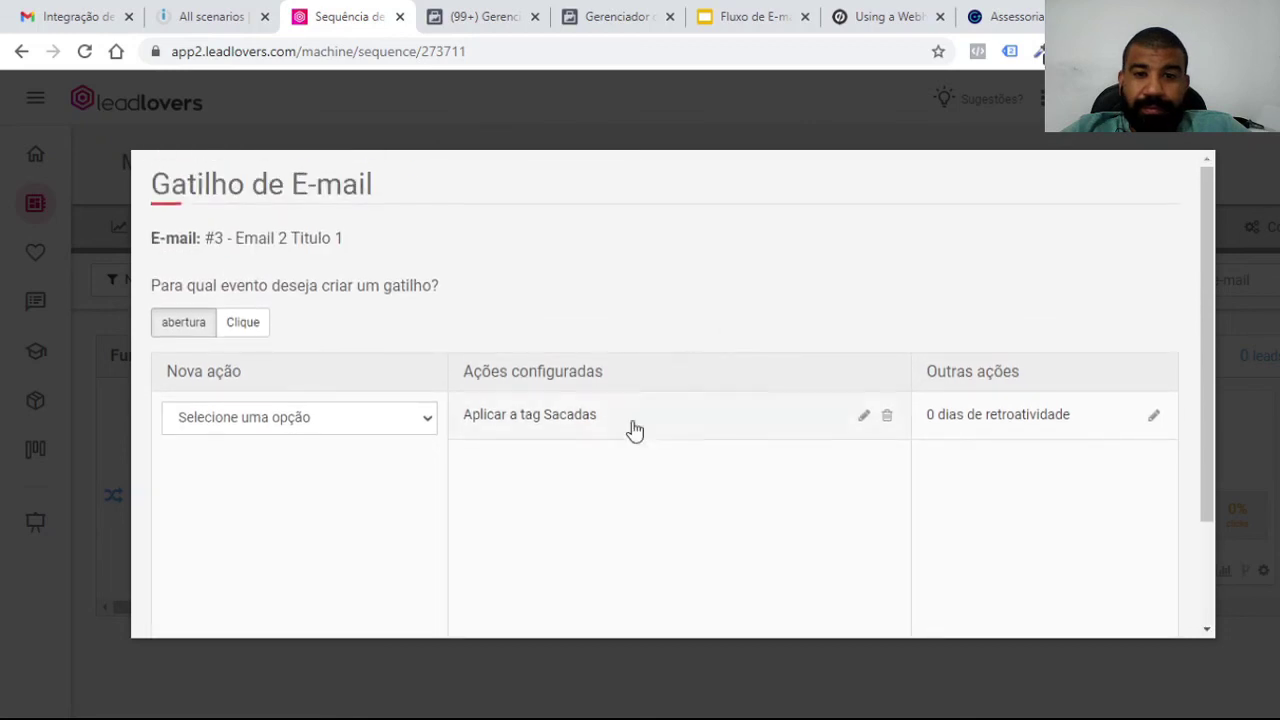
scroll(755, 486, "down", 3)
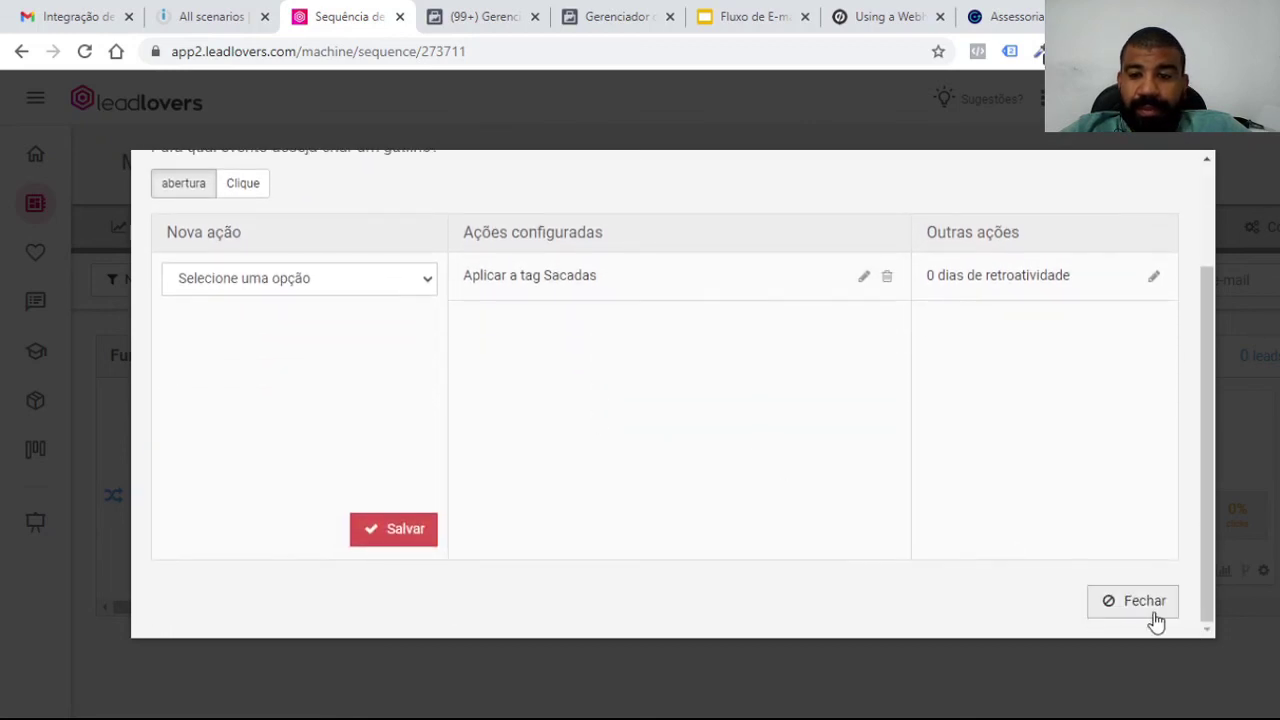
left_click(1141, 606)
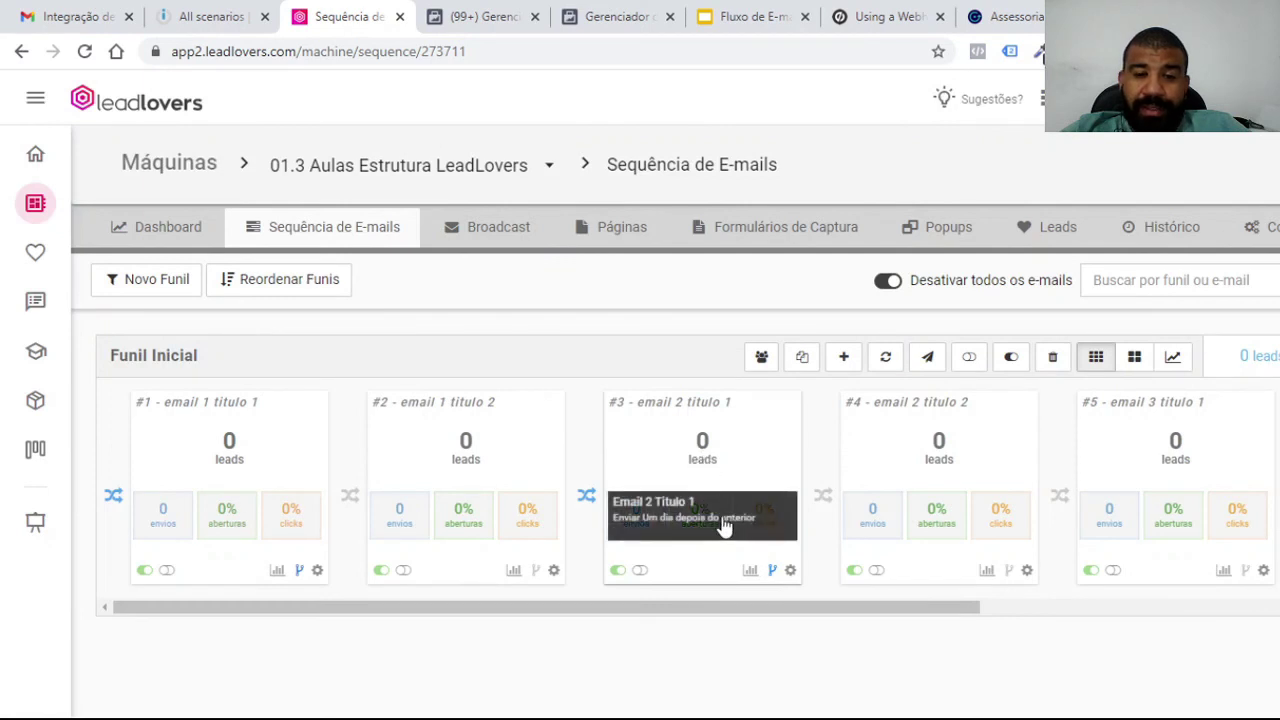
mouse_move(776, 580)
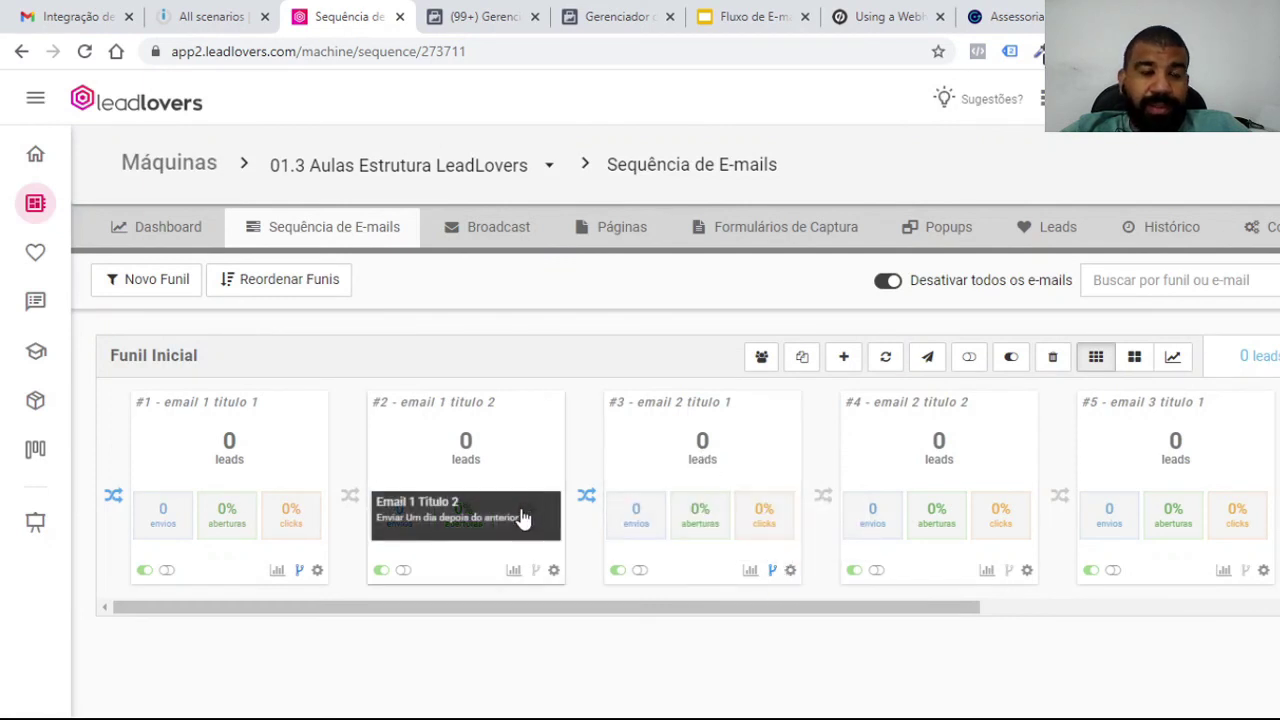